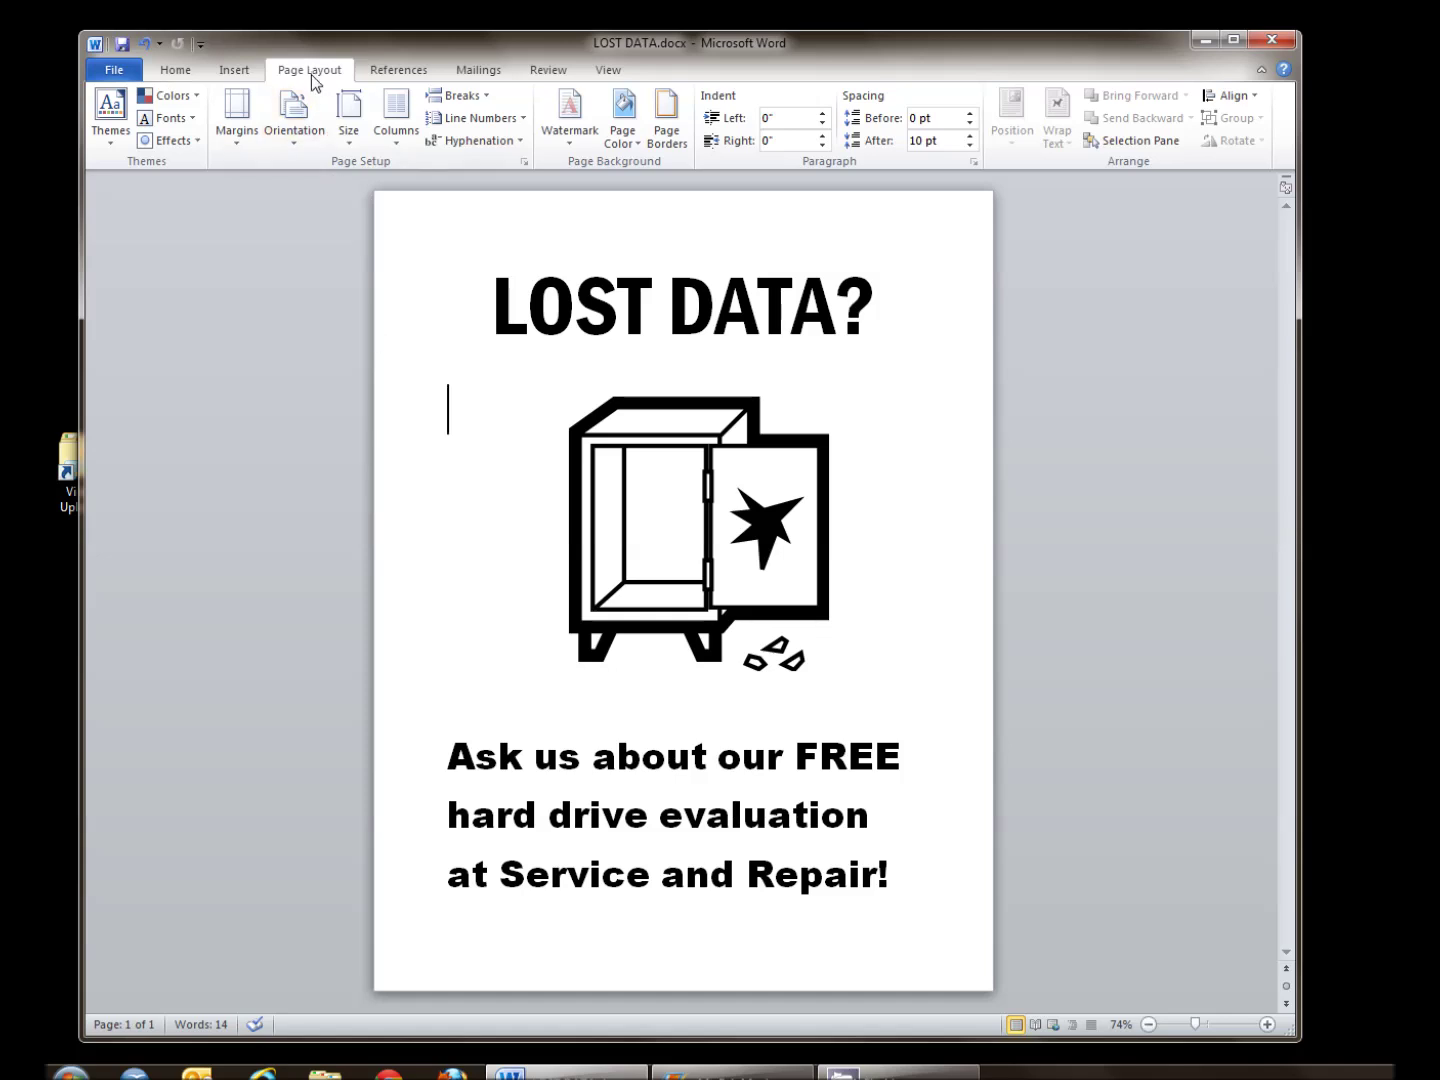
Fill the page background with a horizontal two-colour gradient, dark blue and light blue, first variant
{"action": "left_click", "coordinate": [629, 148]}
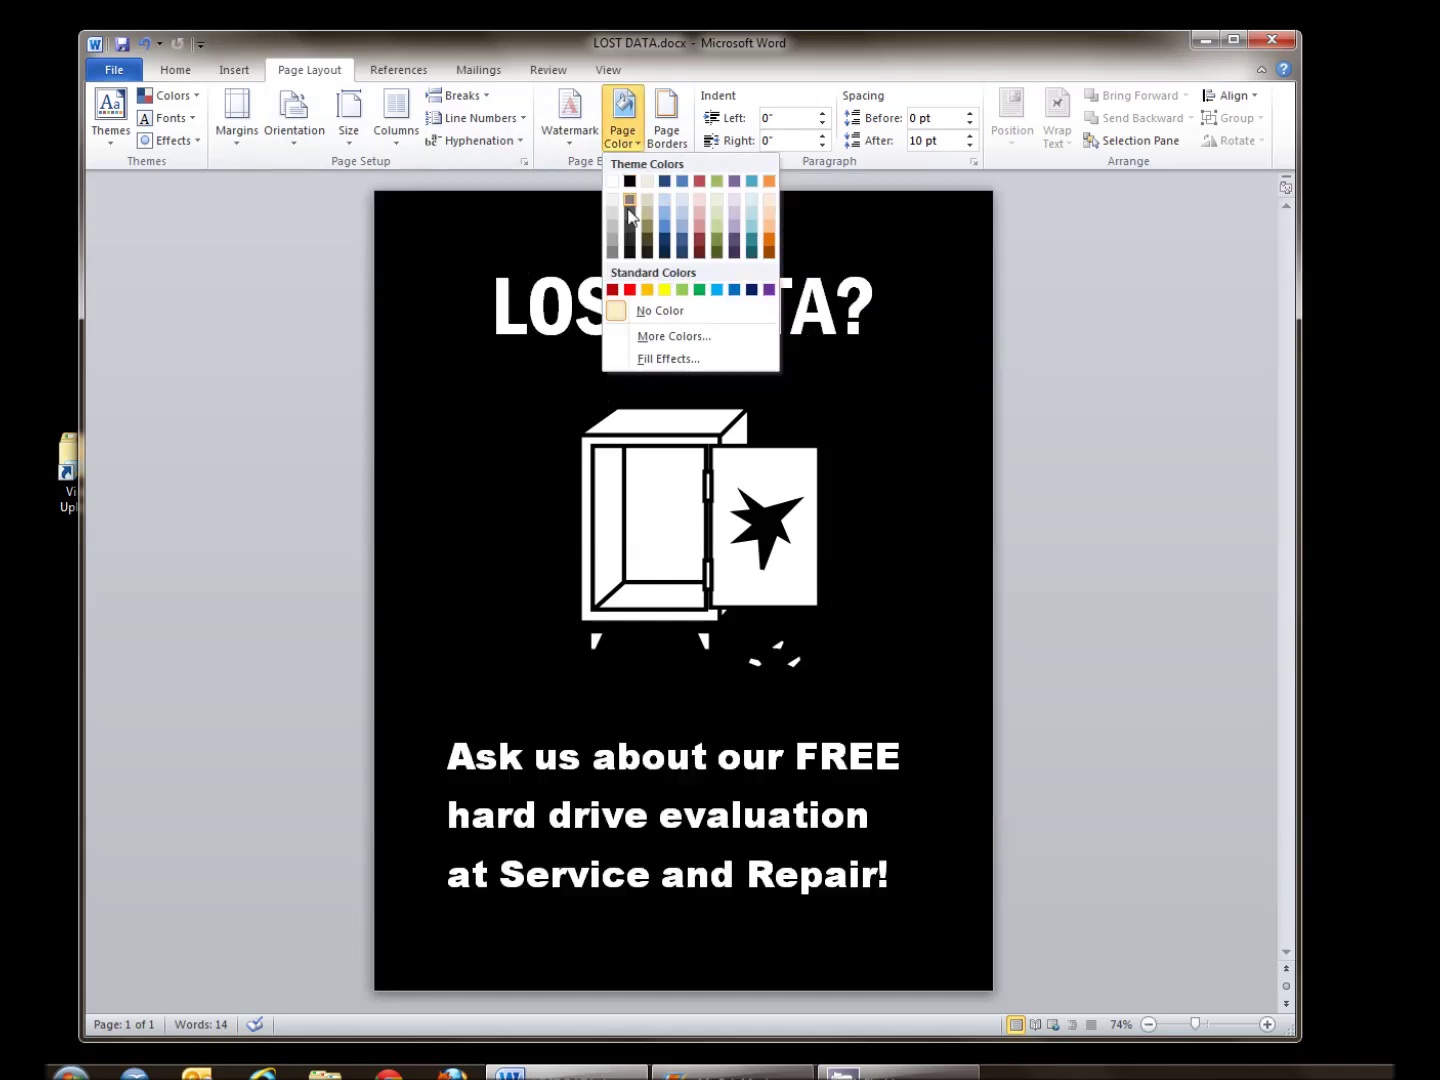
{"action": "left_click", "coordinate": [645, 365]}
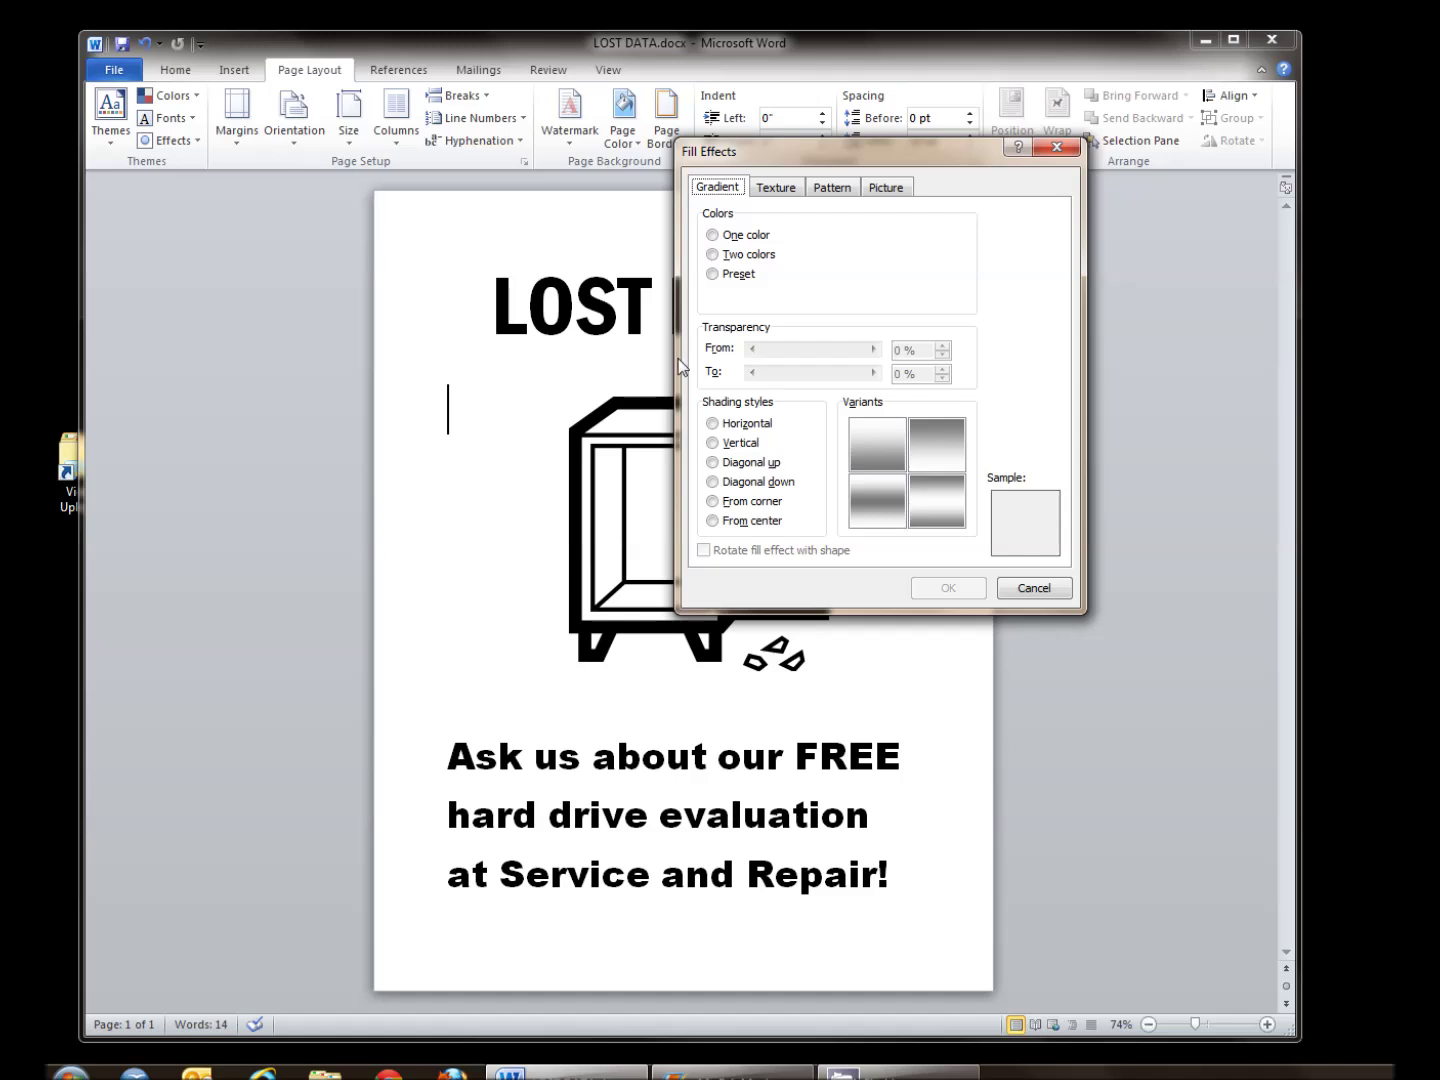
{"action": "left_click", "coordinate": [724, 256]}
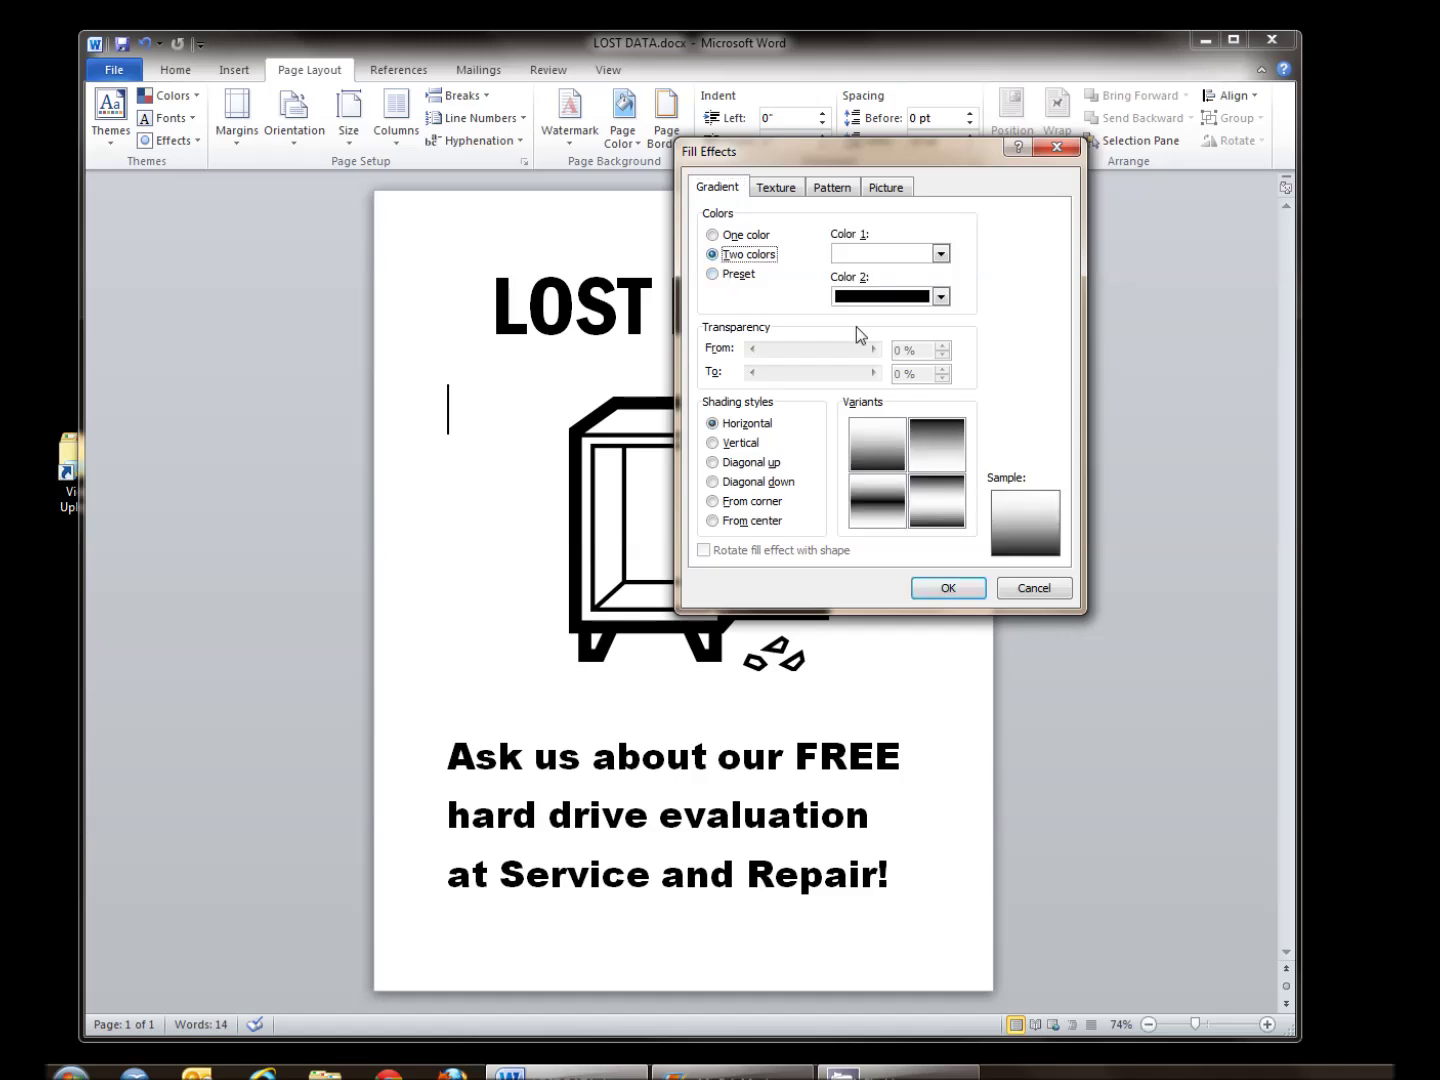
{"action": "left_click", "coordinate": [940, 253]}
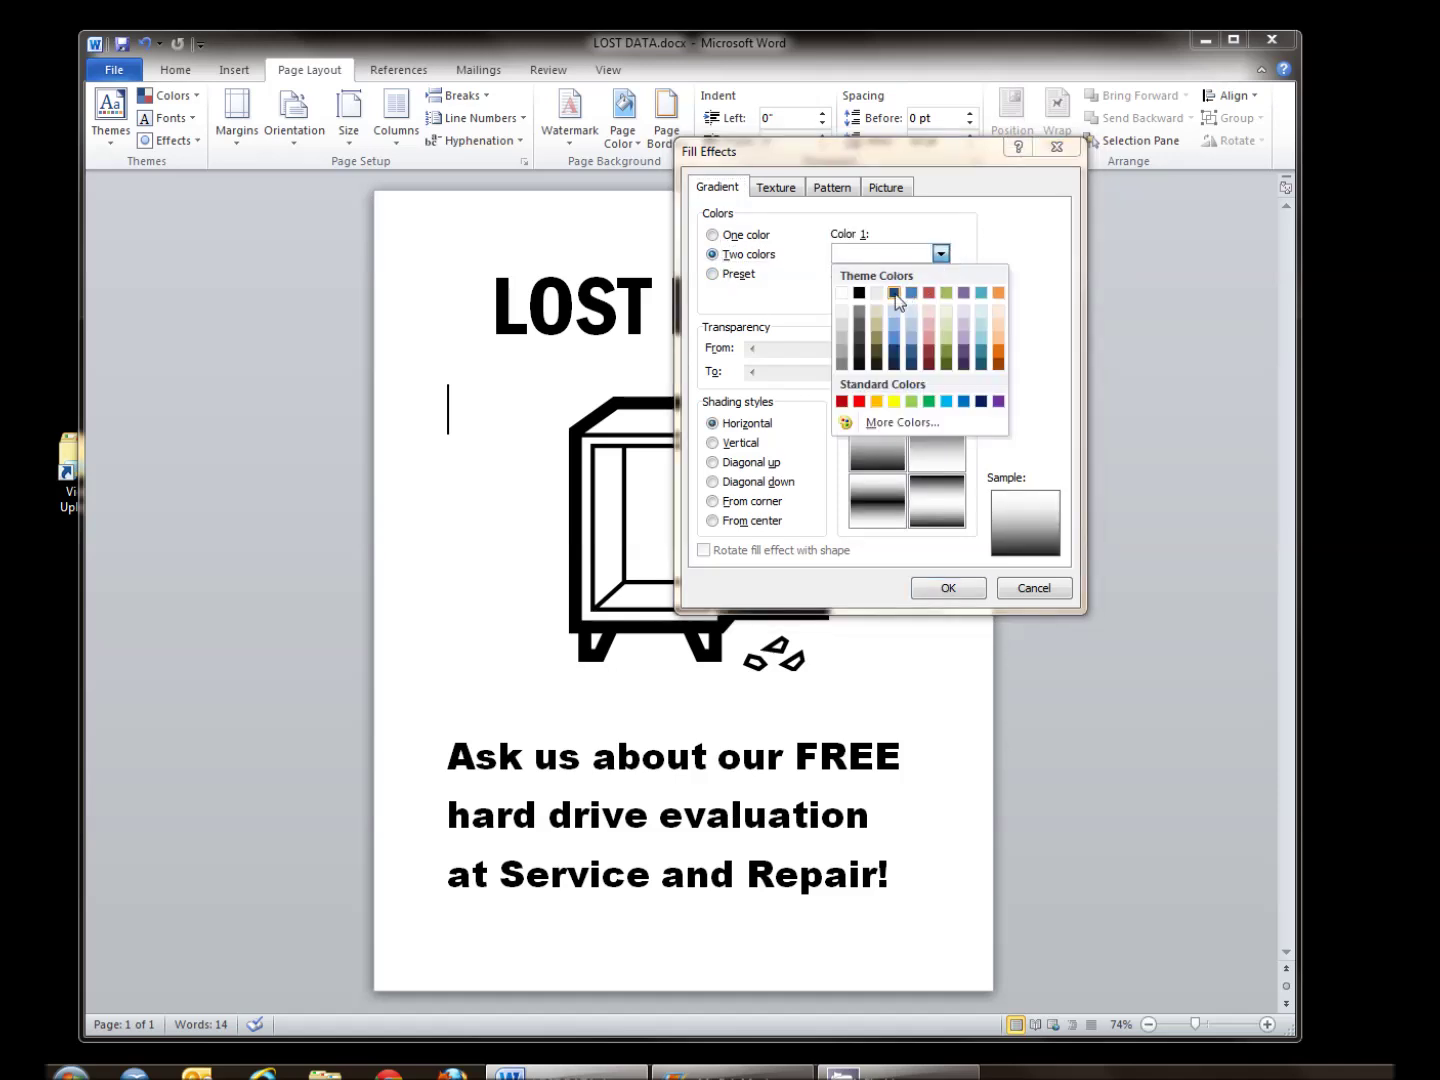
{"action": "left_click", "coordinate": [895, 293]}
{"action": "left_click", "coordinate": [941, 296]}
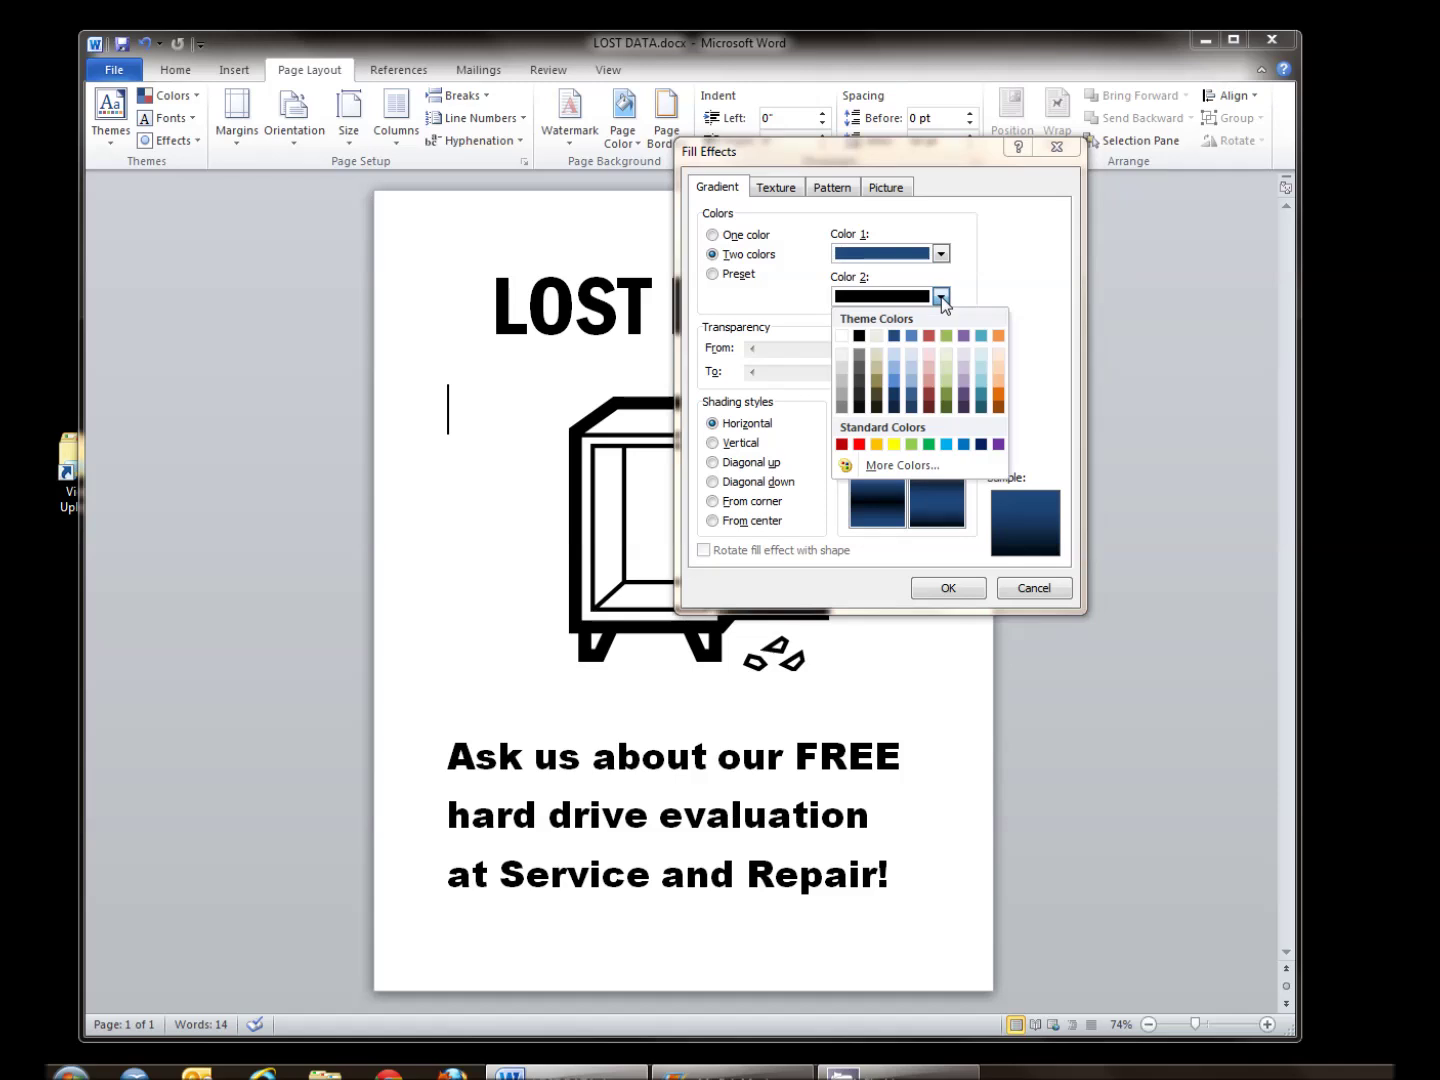
{"action": "left_click", "coordinate": [893, 357]}
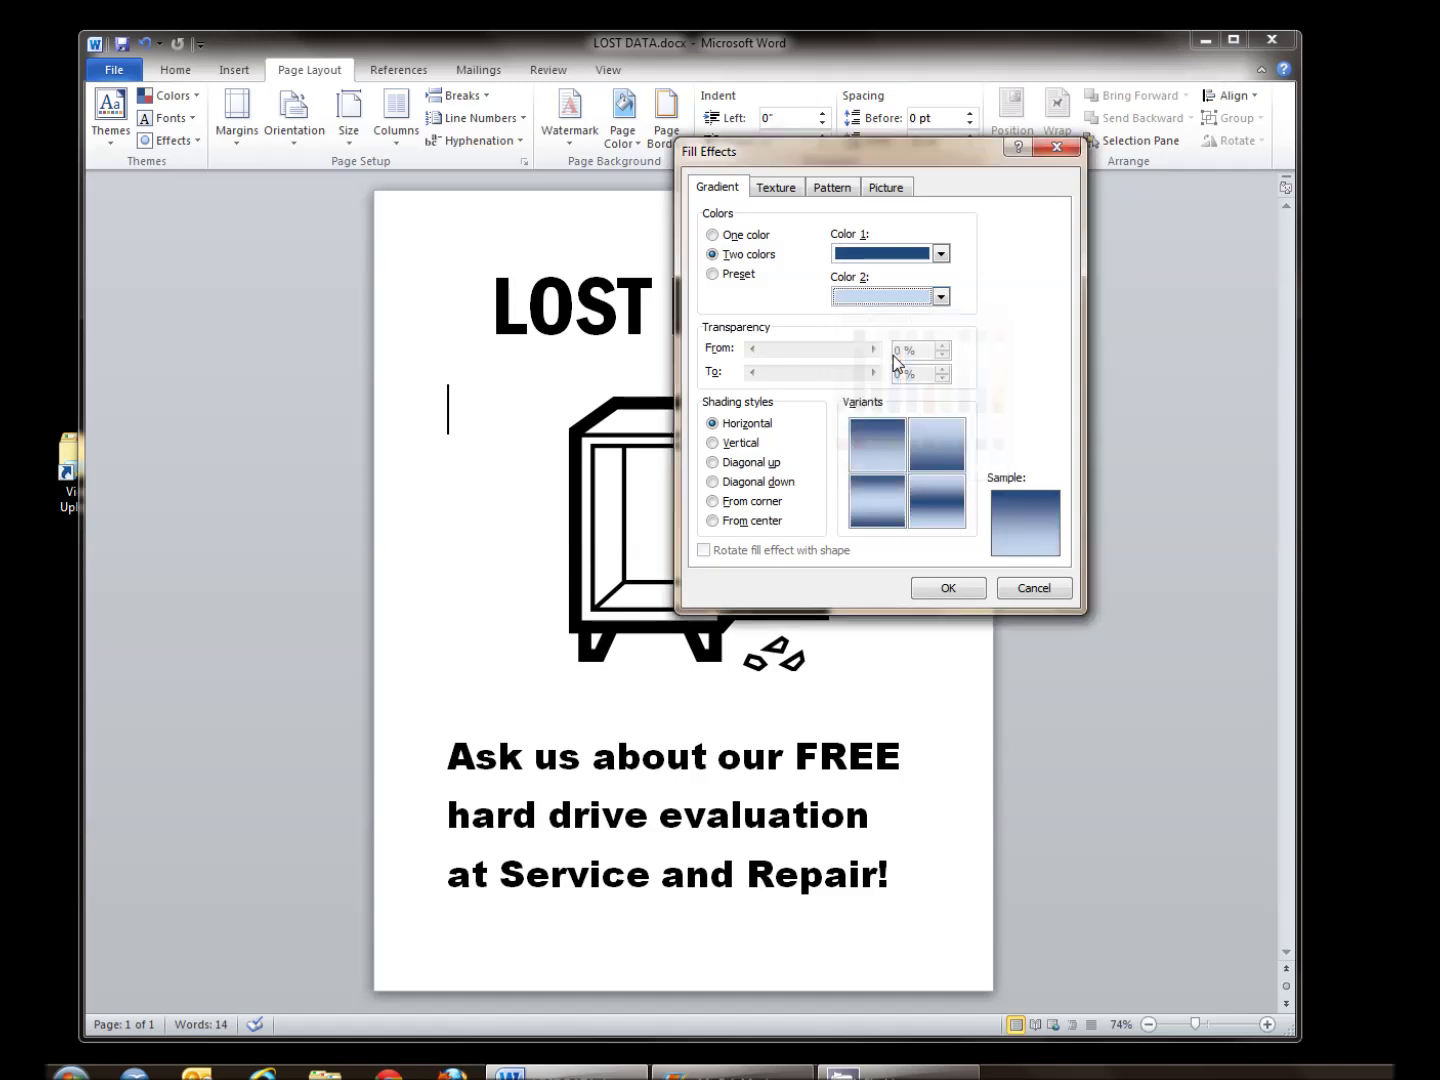
{"action": "left_click", "coordinate": [883, 453]}
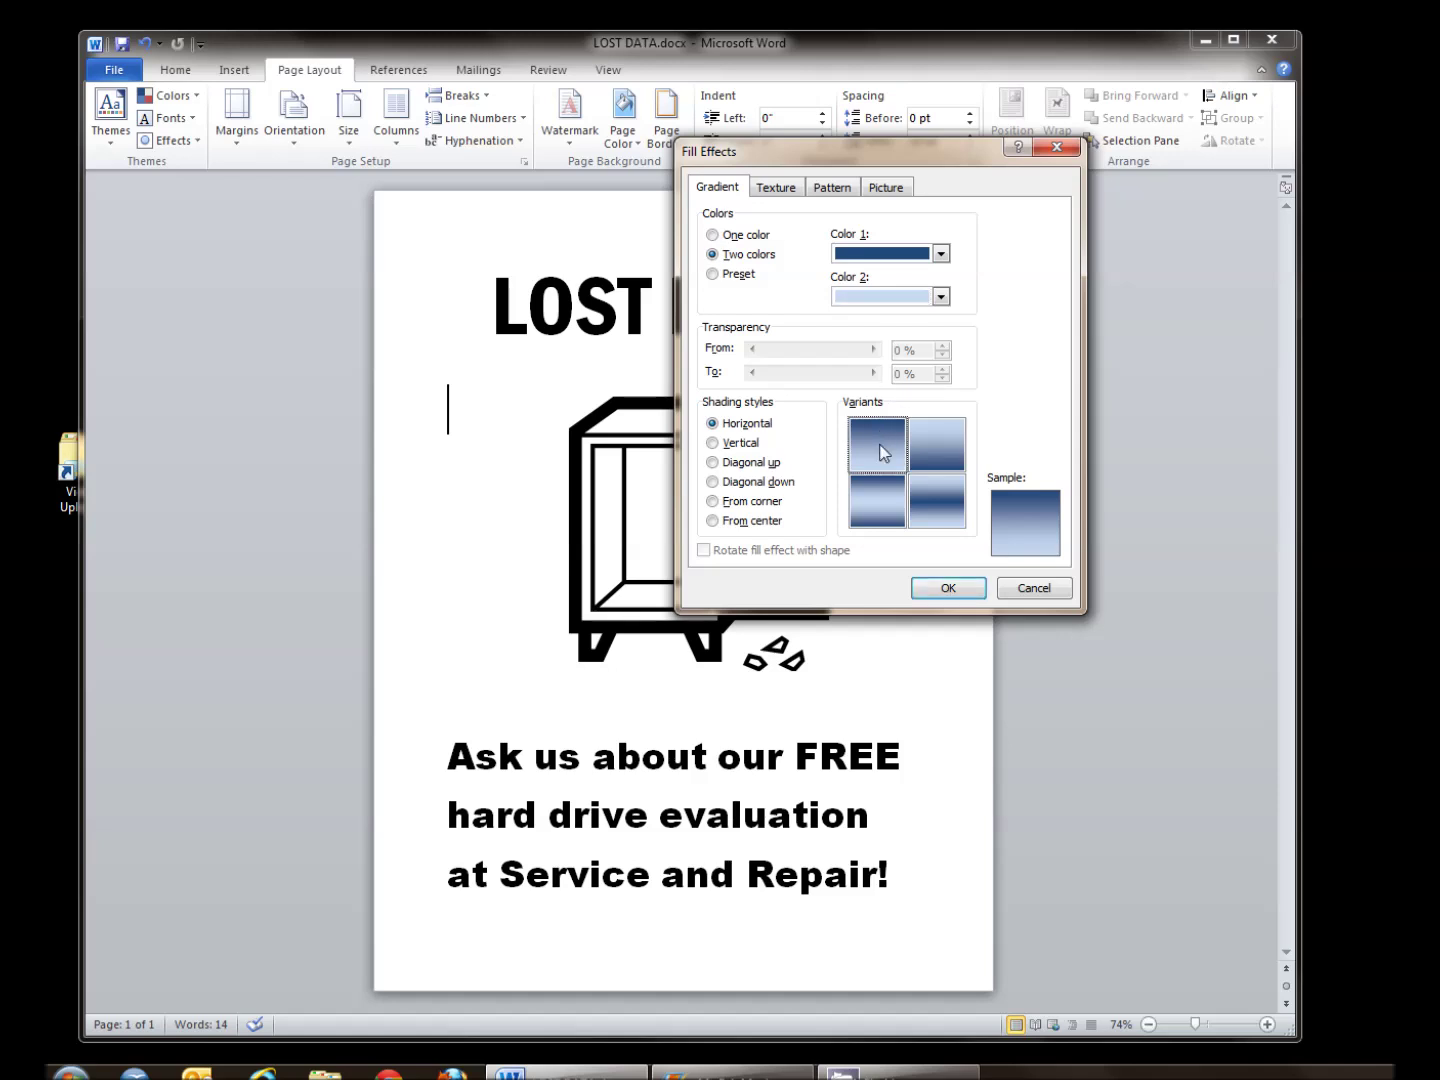
{"action": "left_click", "coordinate": [946, 589]}
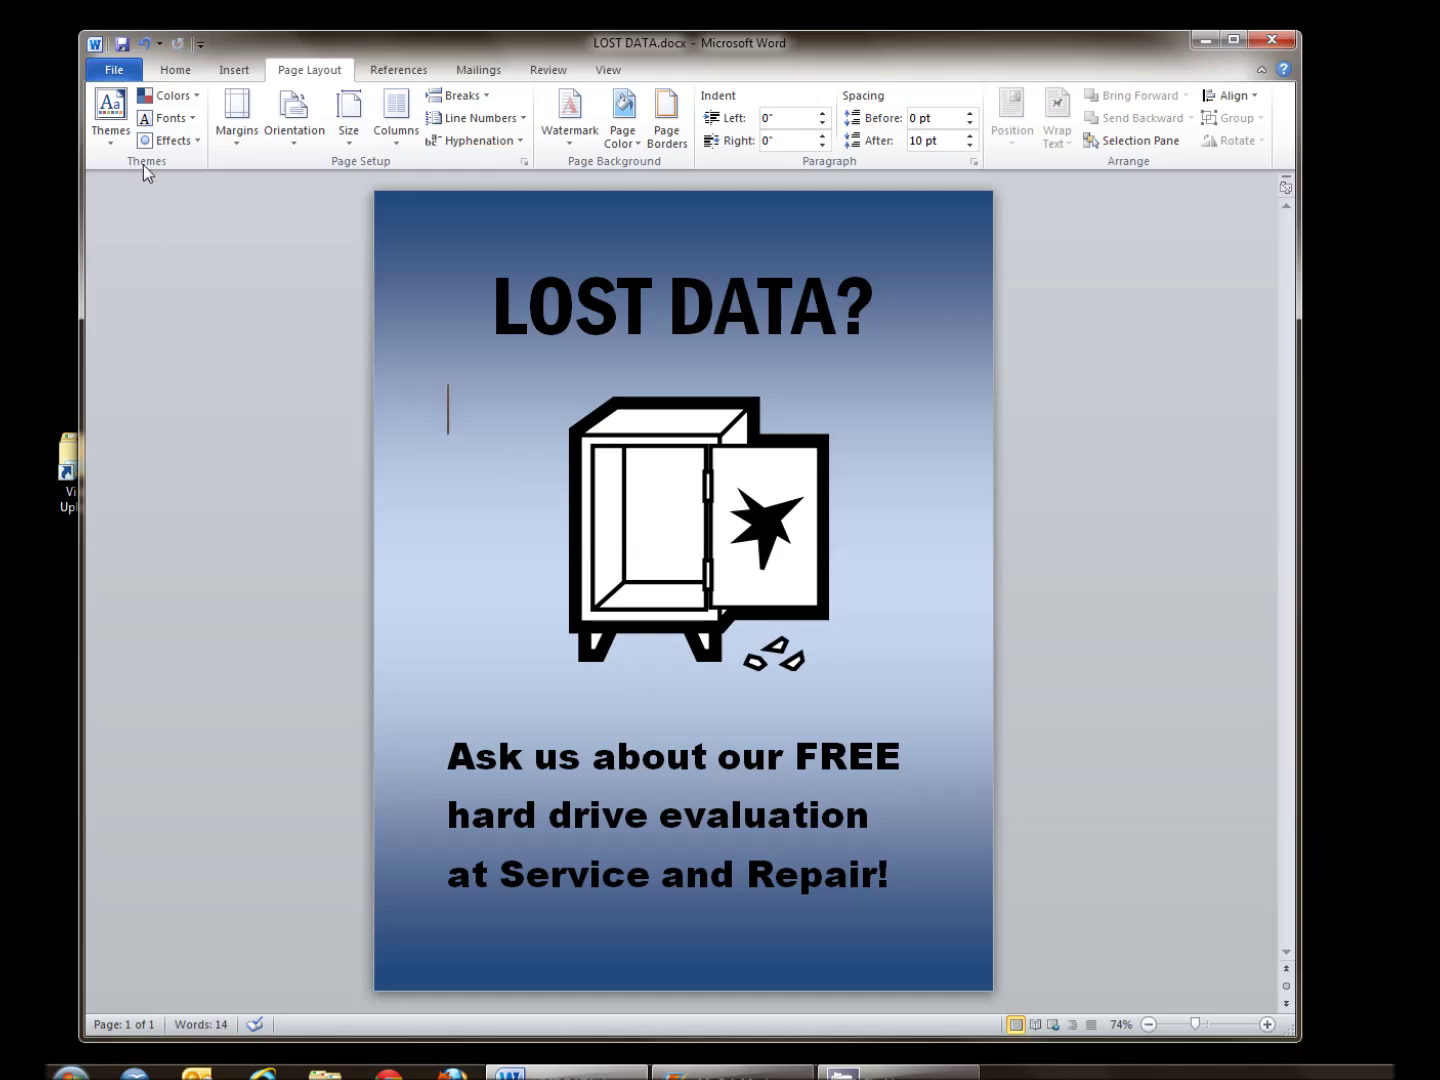
Turn on Print background colors and images in Word Options, then print the flyer
{"action": "left_click", "coordinate": [134, 78]}
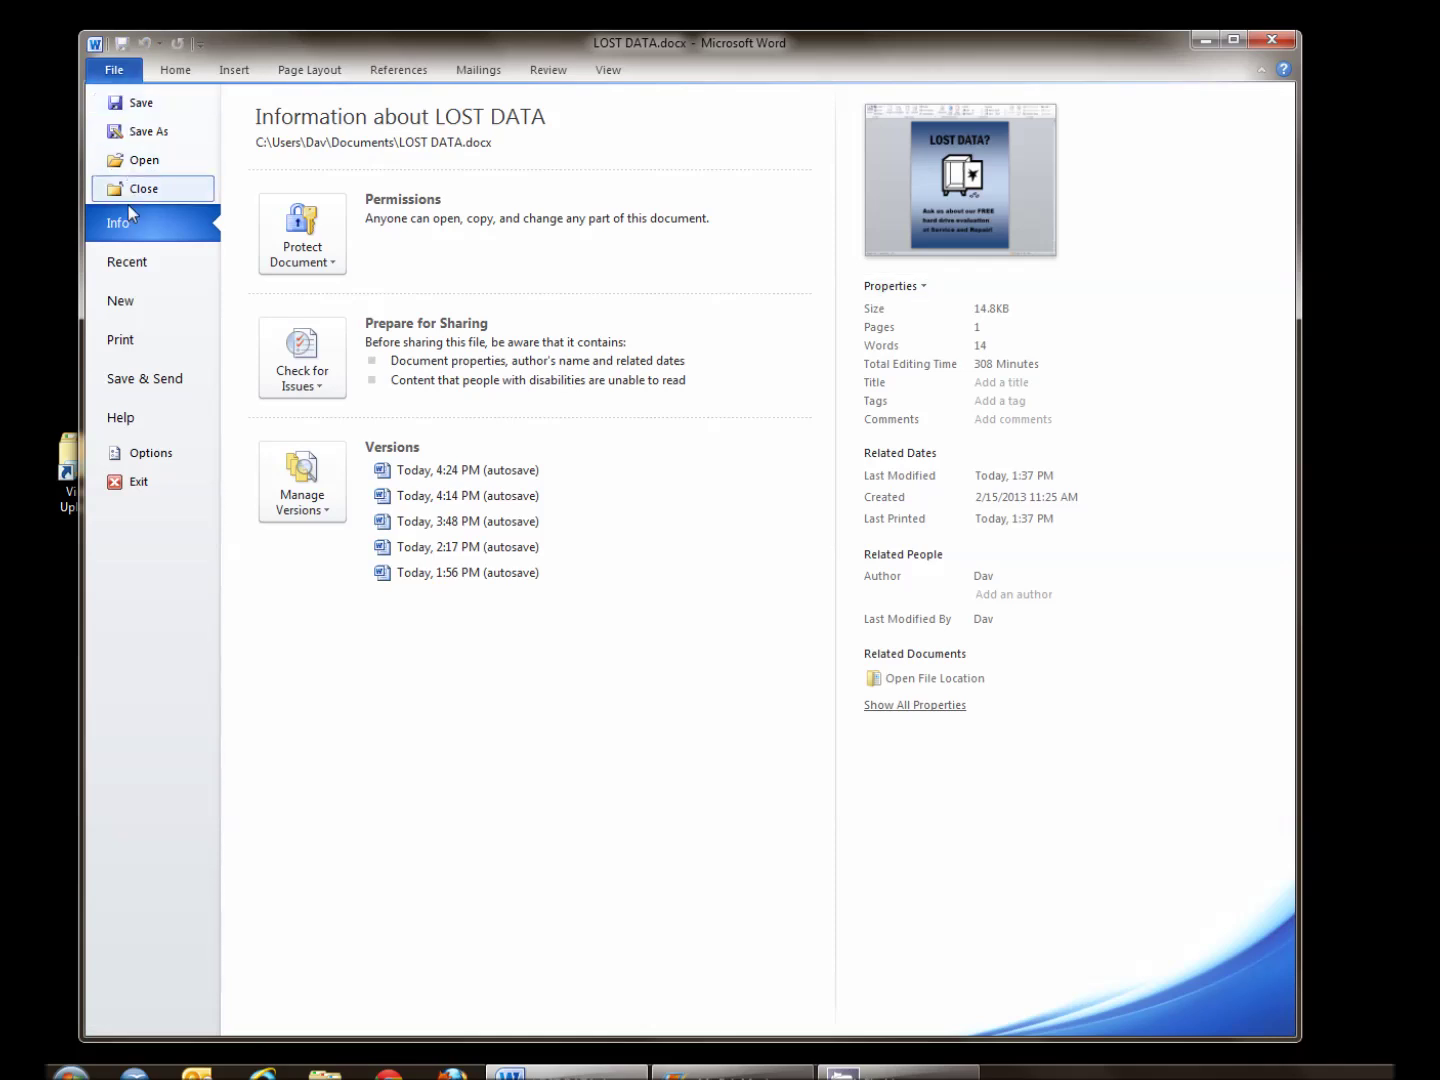
{"action": "left_click", "coordinate": [141, 456]}
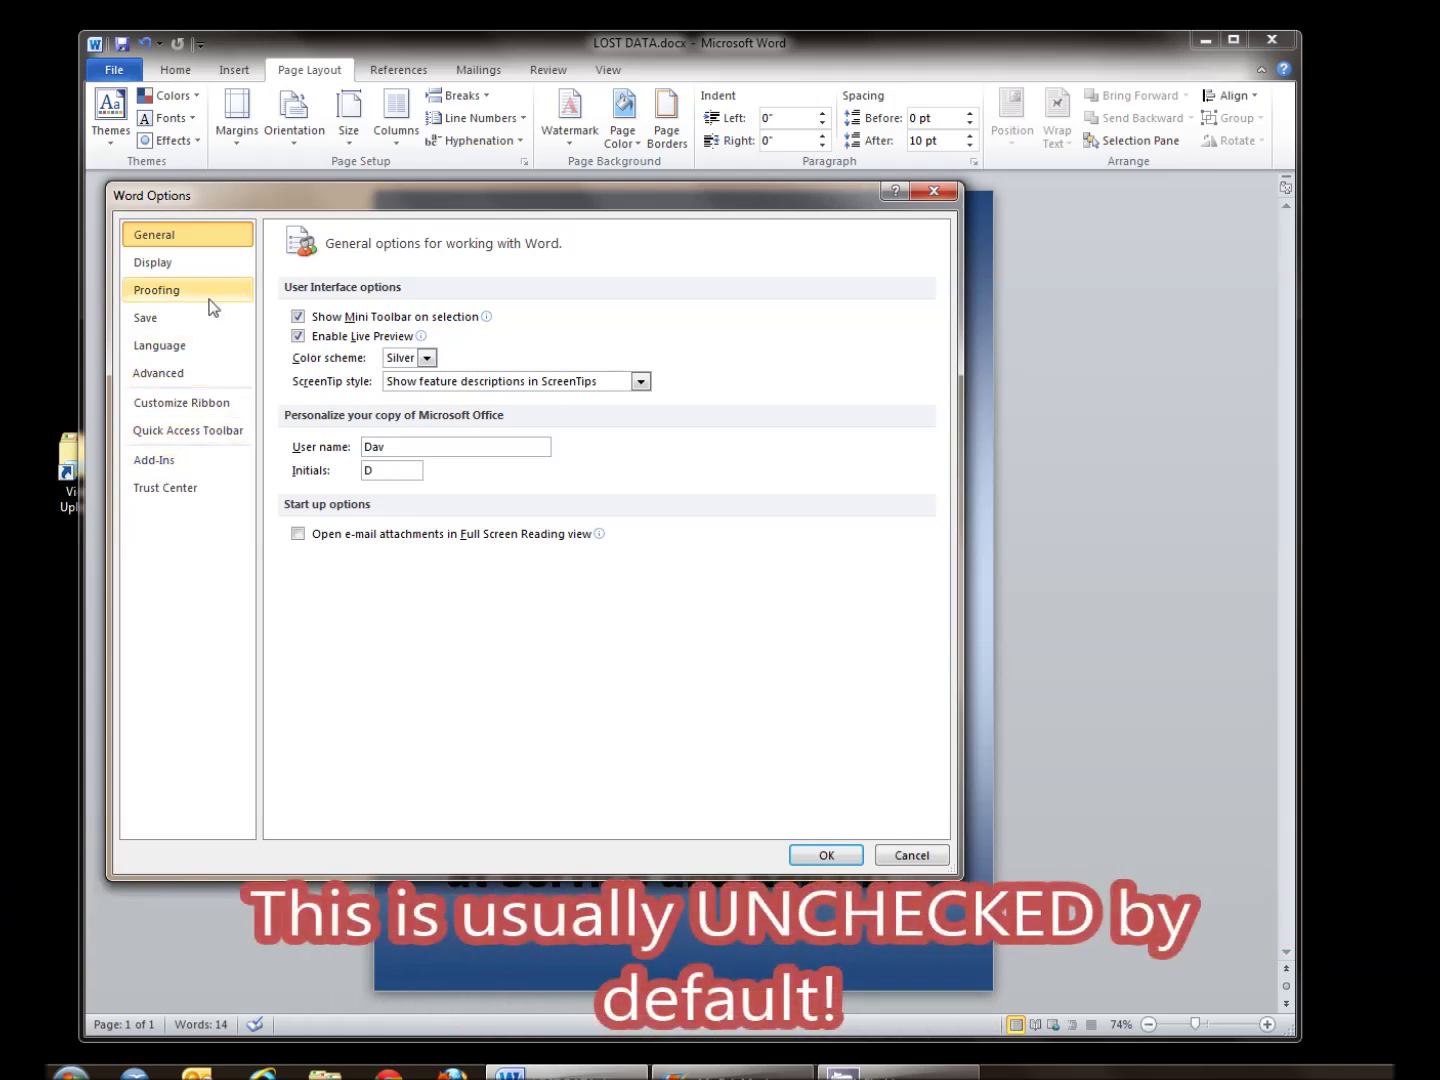
{"action": "left_click", "coordinate": [179, 263]}
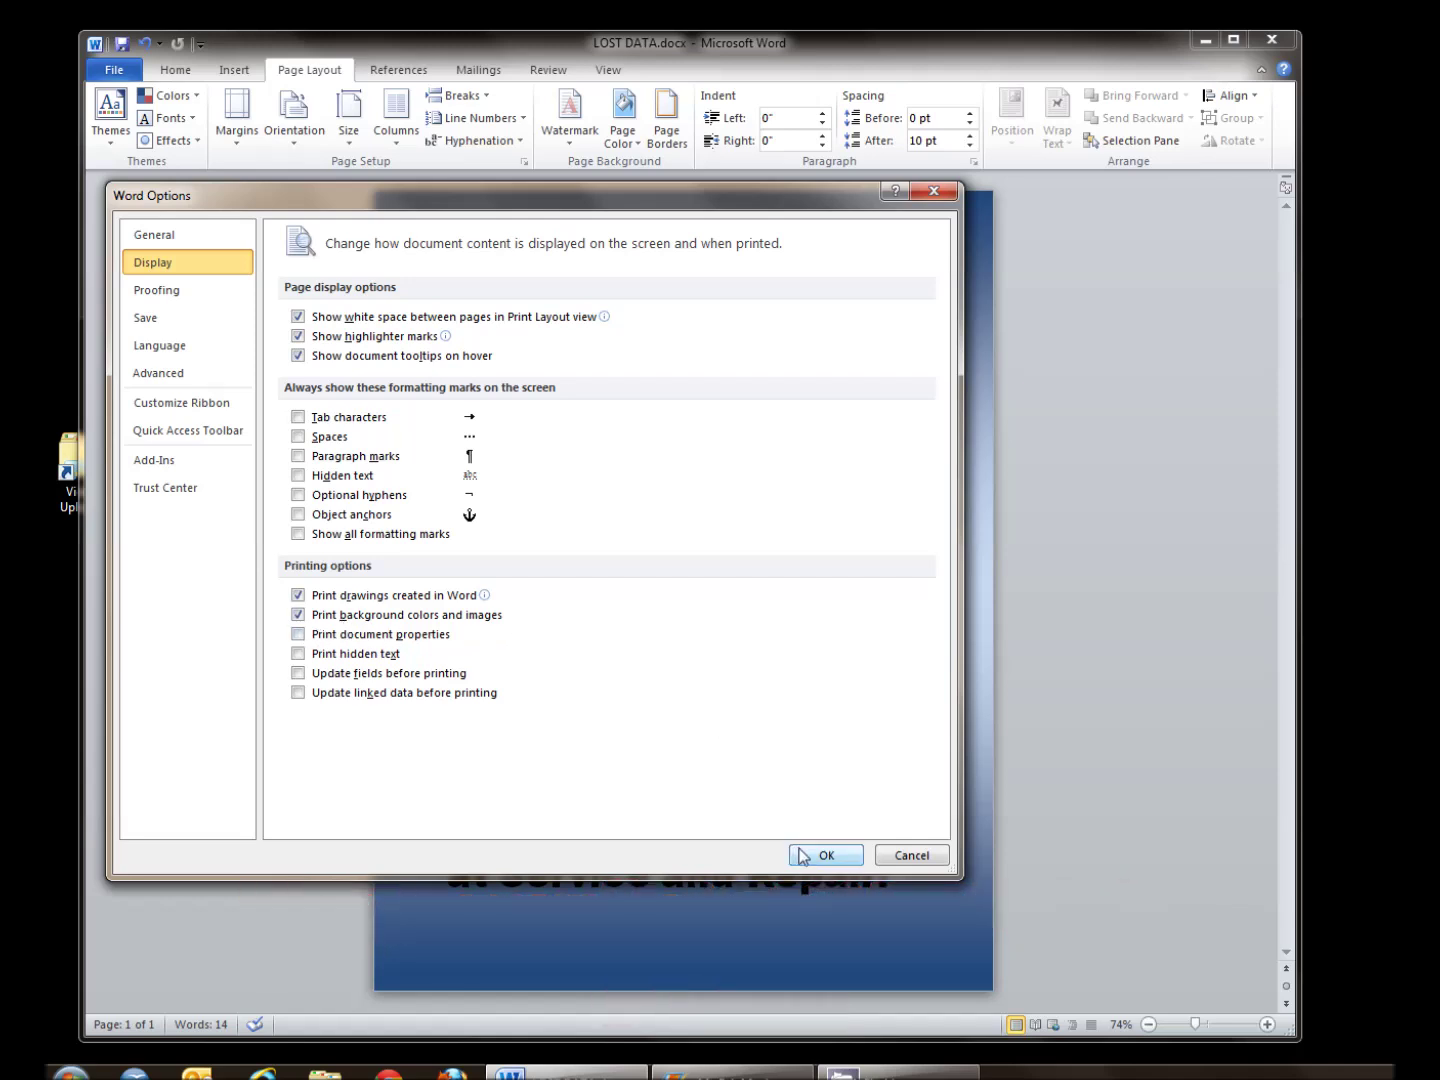
{"action": "left_click", "coordinate": [810, 855]}
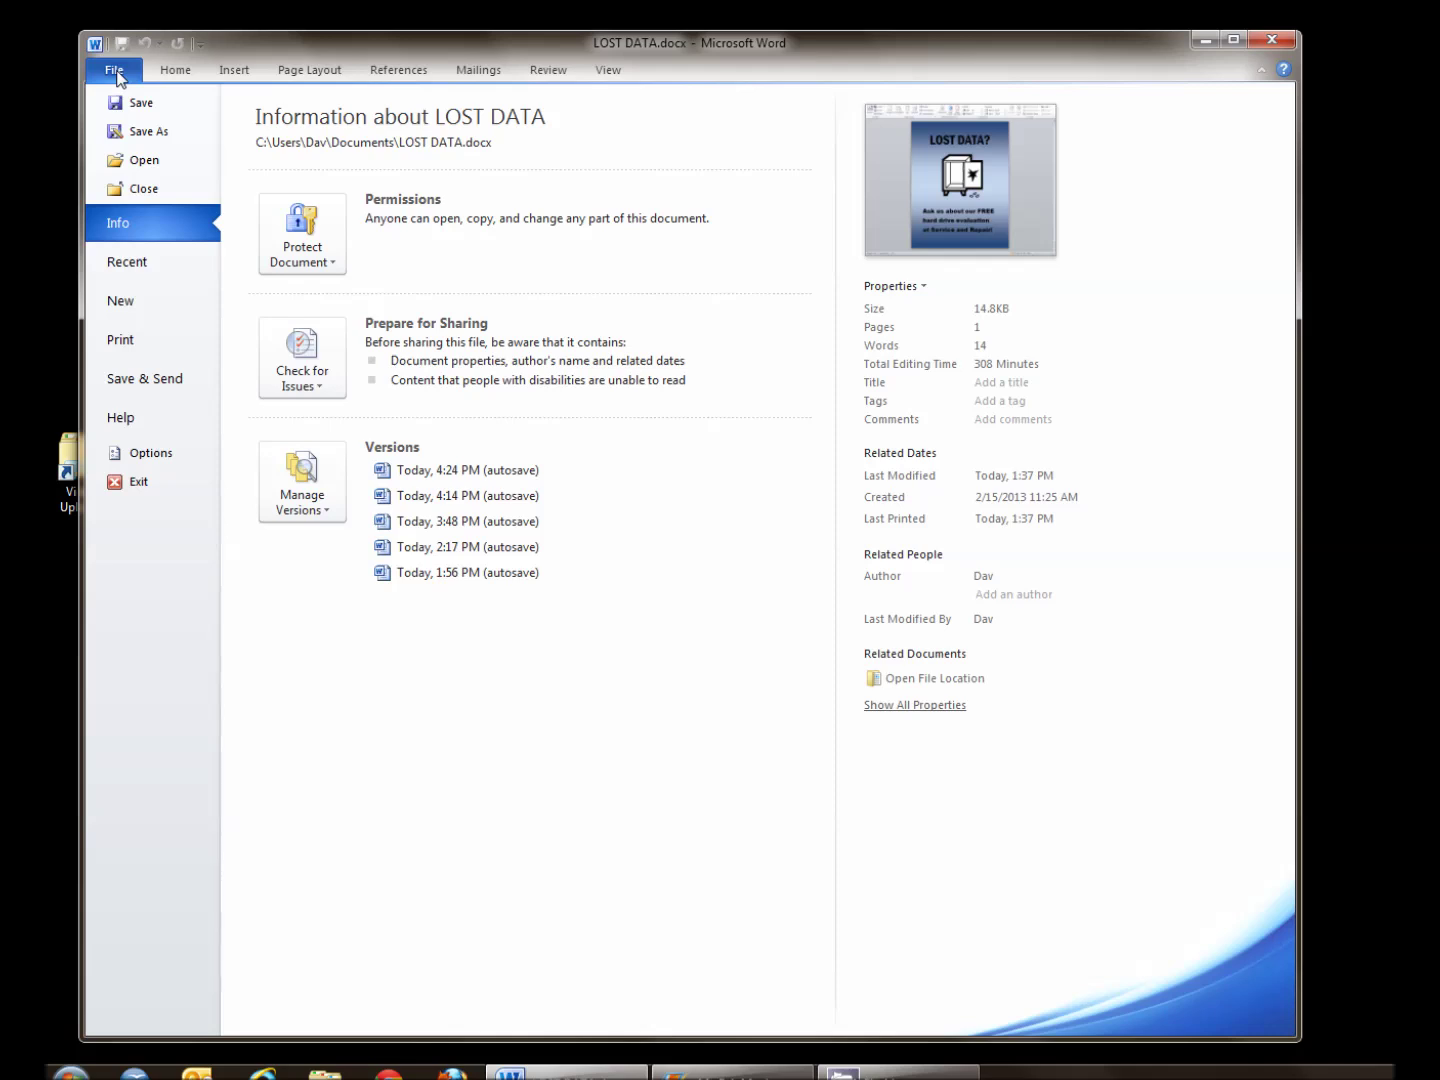
{"action": "left_click", "coordinate": [133, 346]}
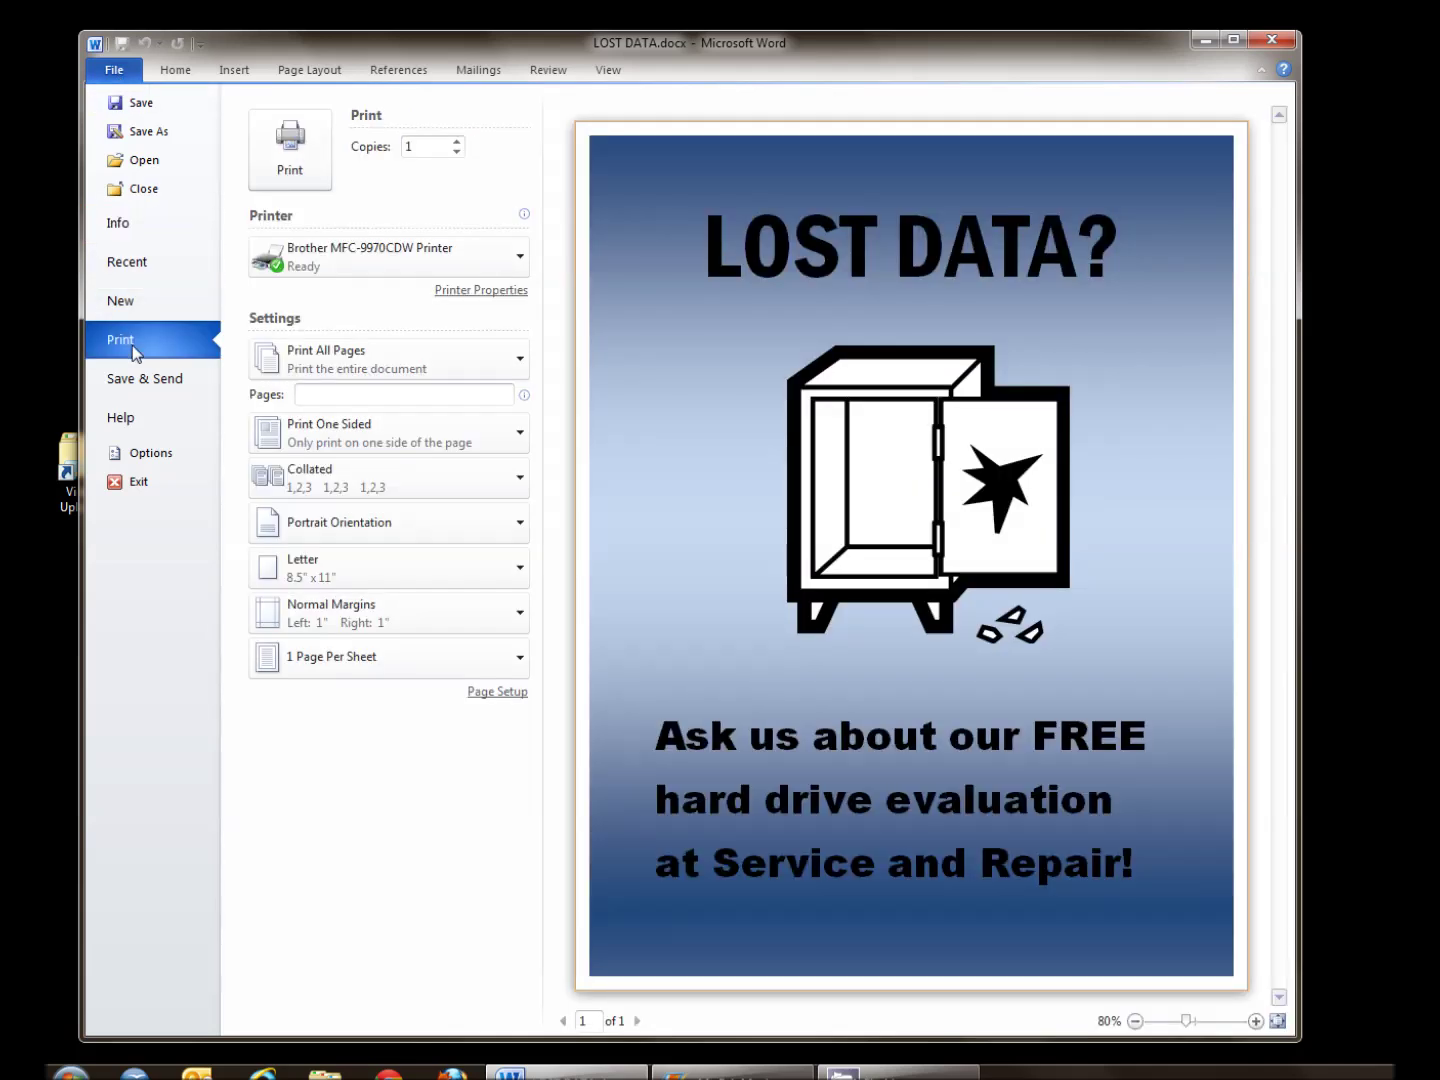
{"action": "left_click", "coordinate": [290, 167]}
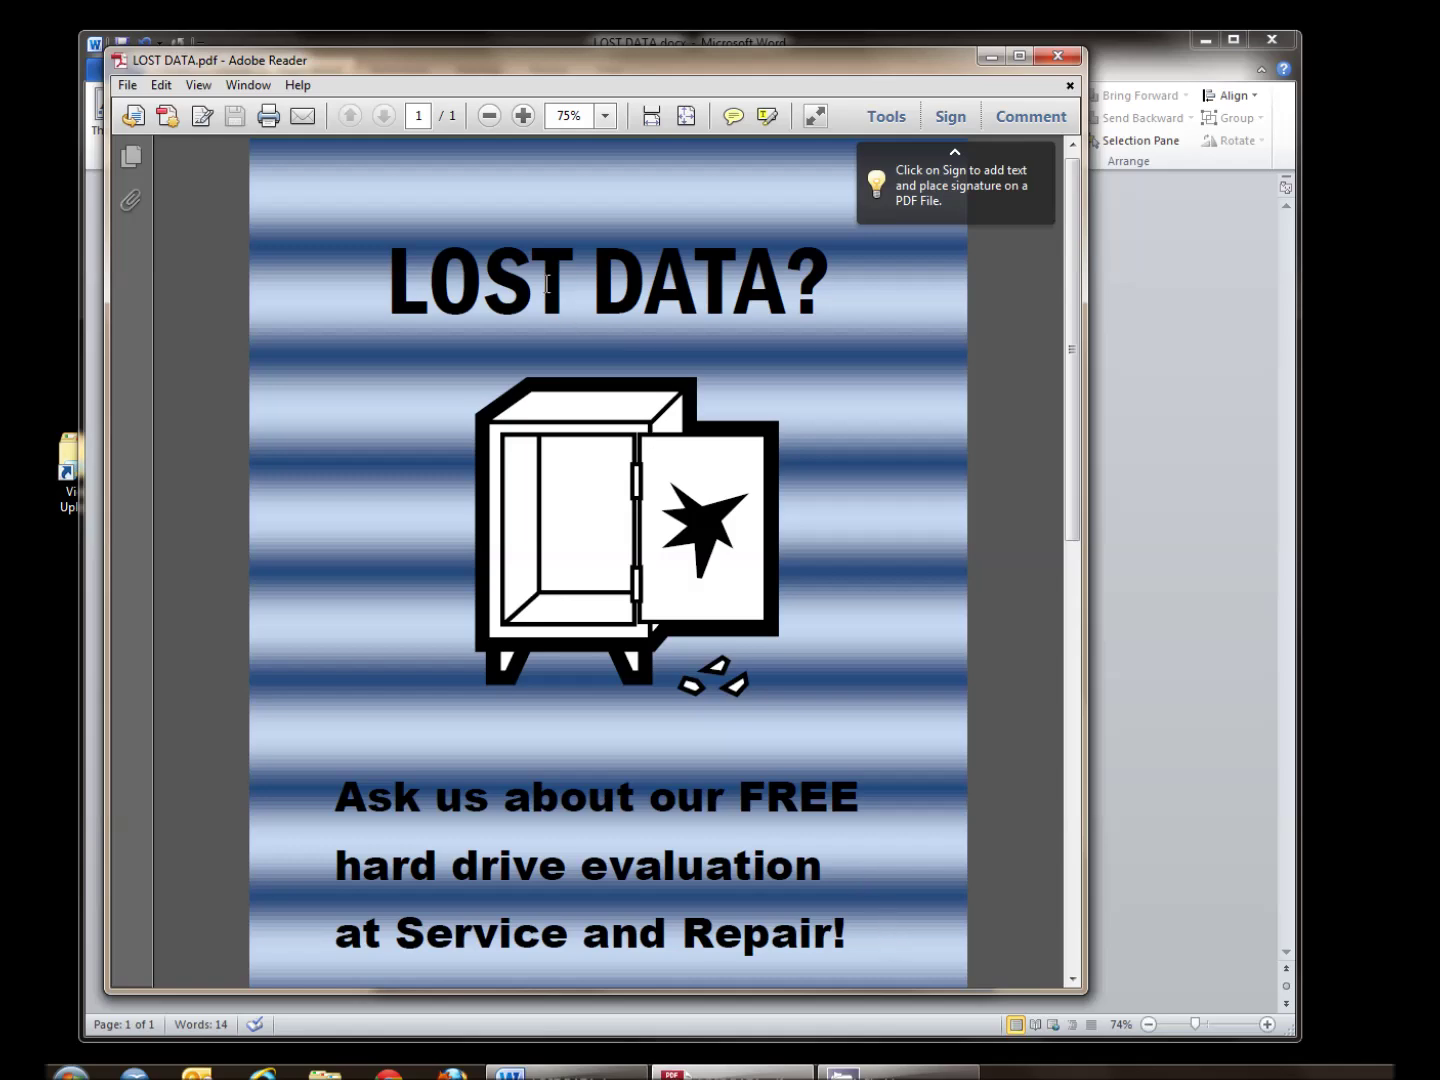
Drag the Adobe Reader window aside to uncover the Word document
{"action": "left_click_drag", "start_coordinate": [408, 65], "coordinate": [1268, 114]}
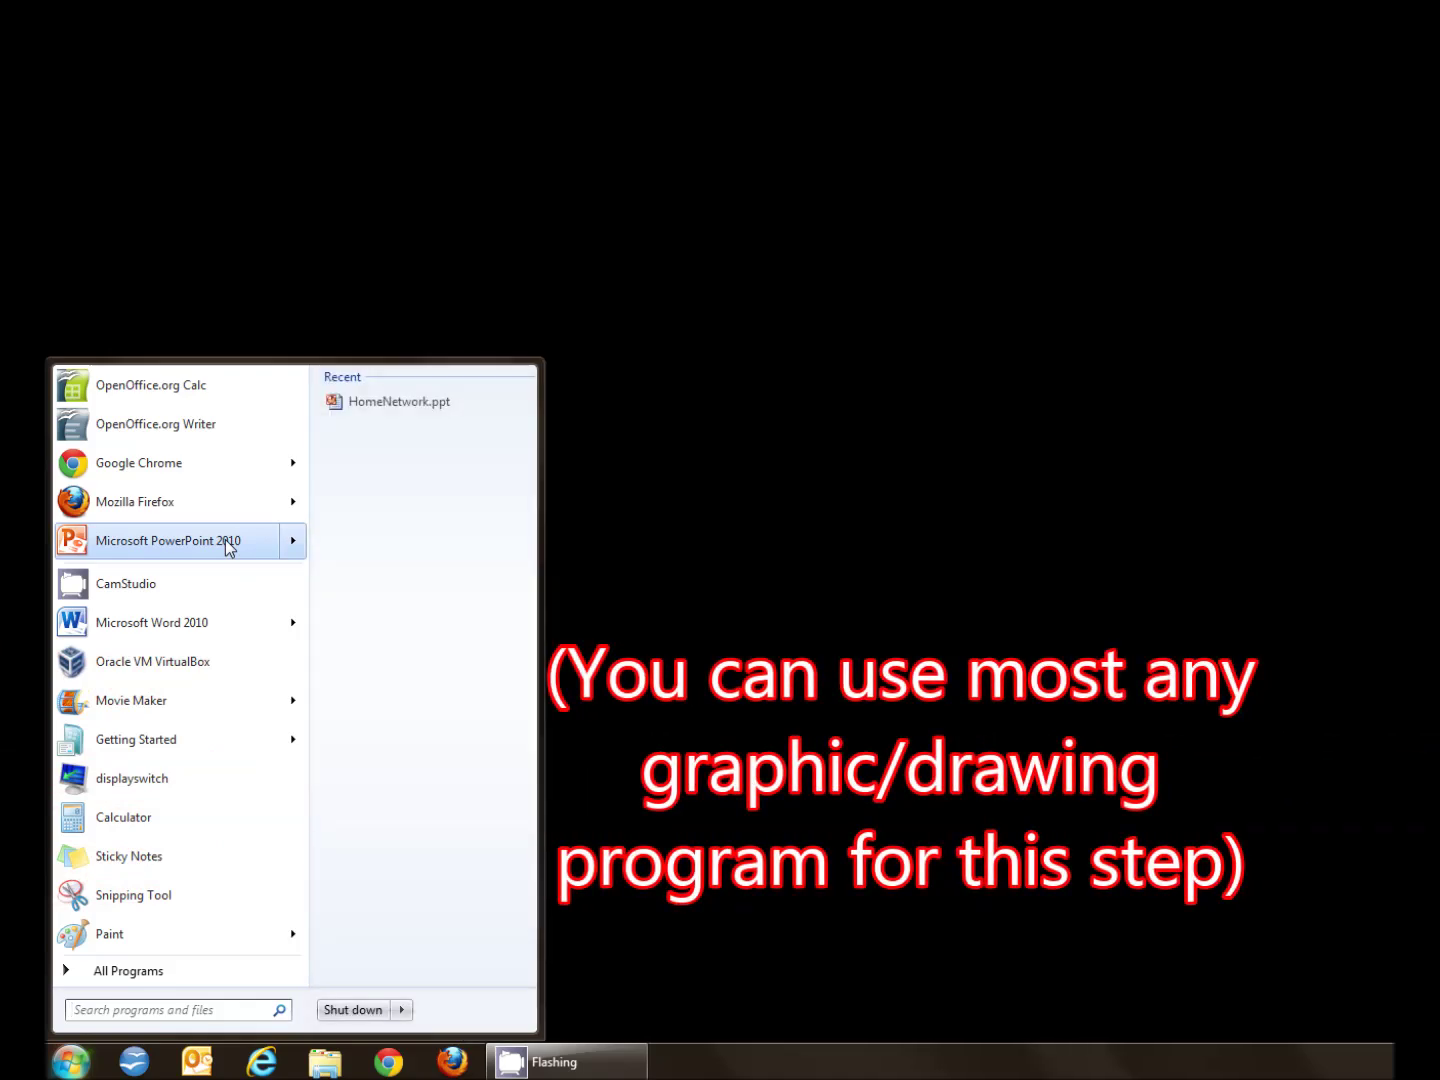
Launch PowerPoint 2010 and set the new slide's orientation to Portrait
{"action": "left_click", "coordinate": [225, 540]}
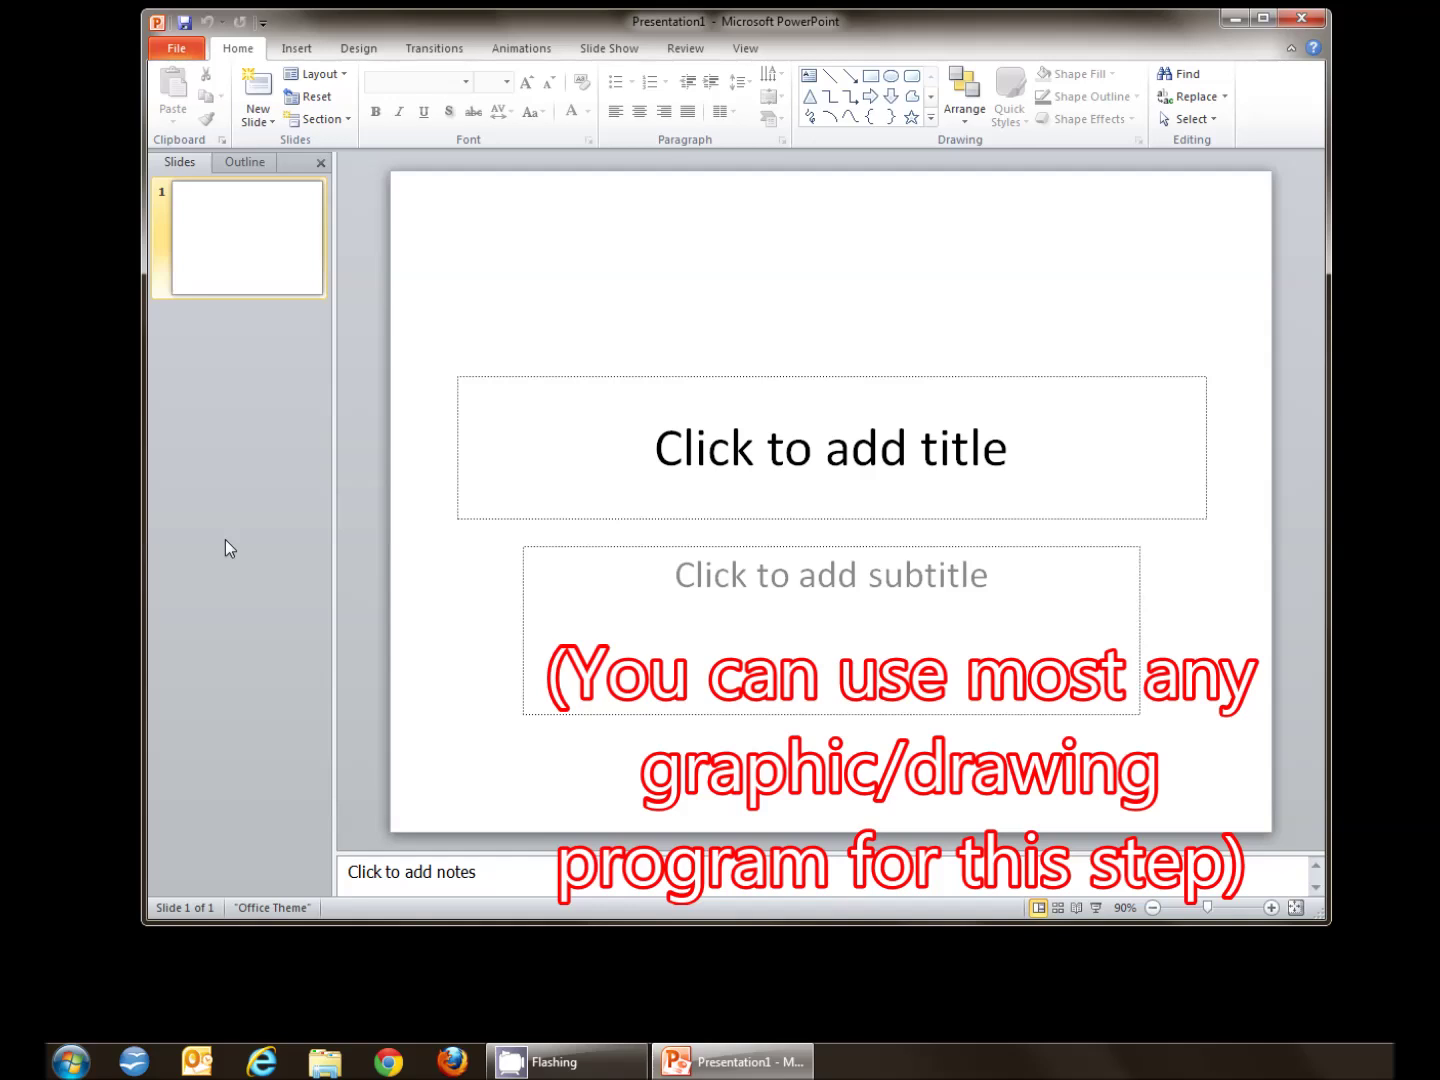
{"action": "left_click", "coordinate": [360, 49]}
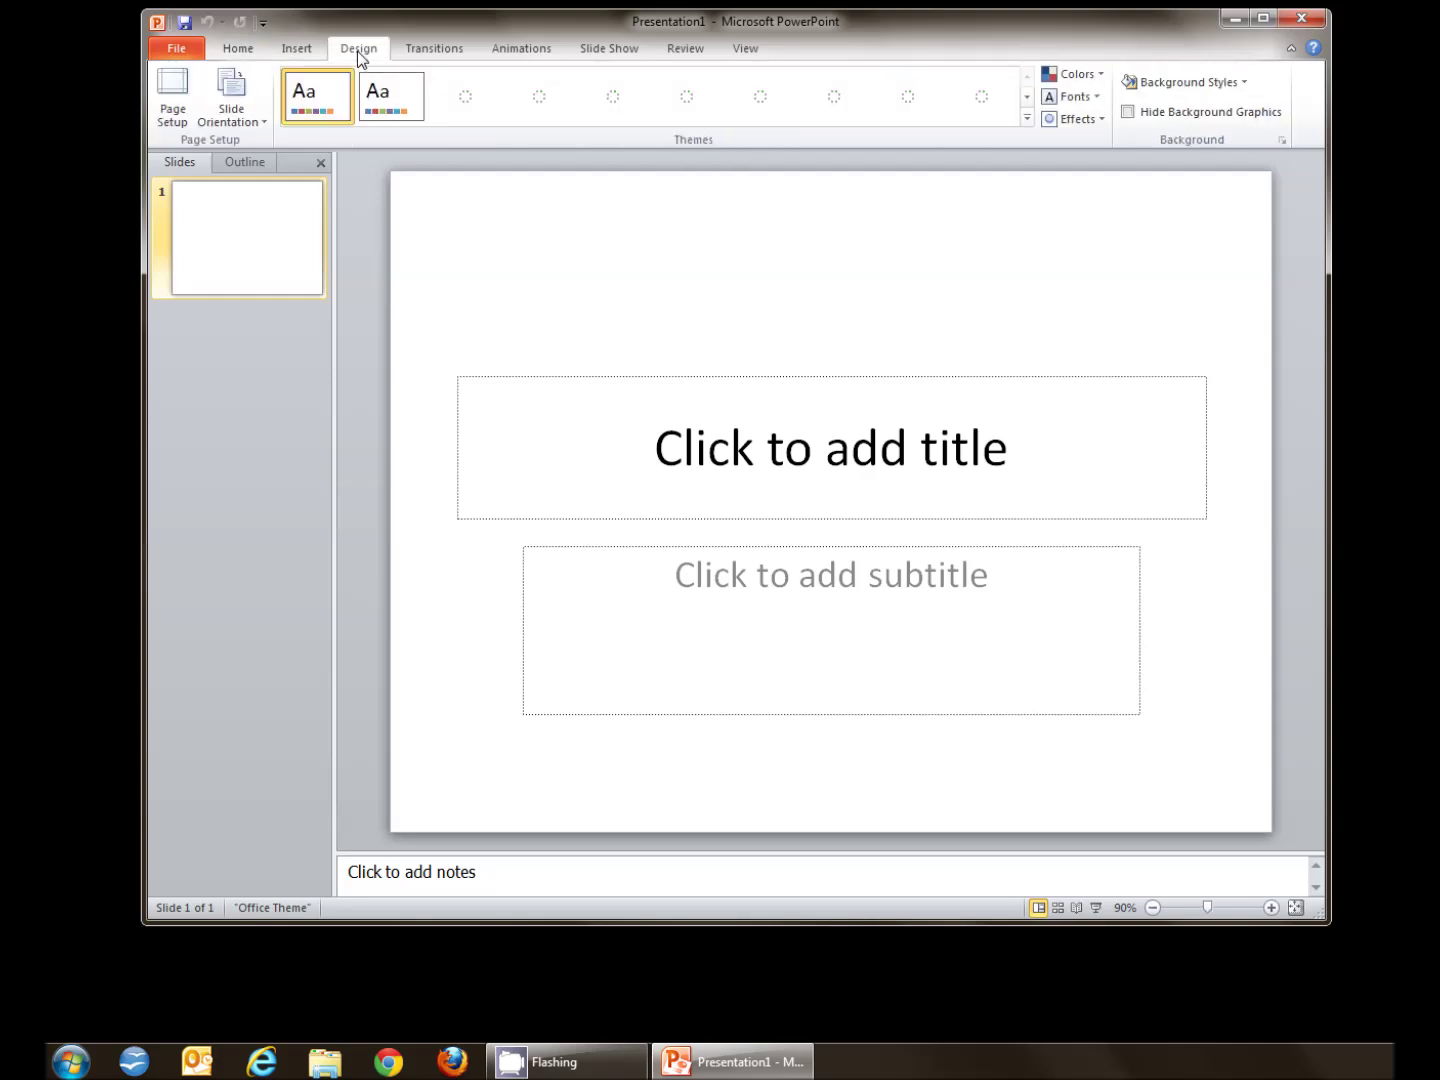
{"action": "left_click", "coordinate": [261, 121]}
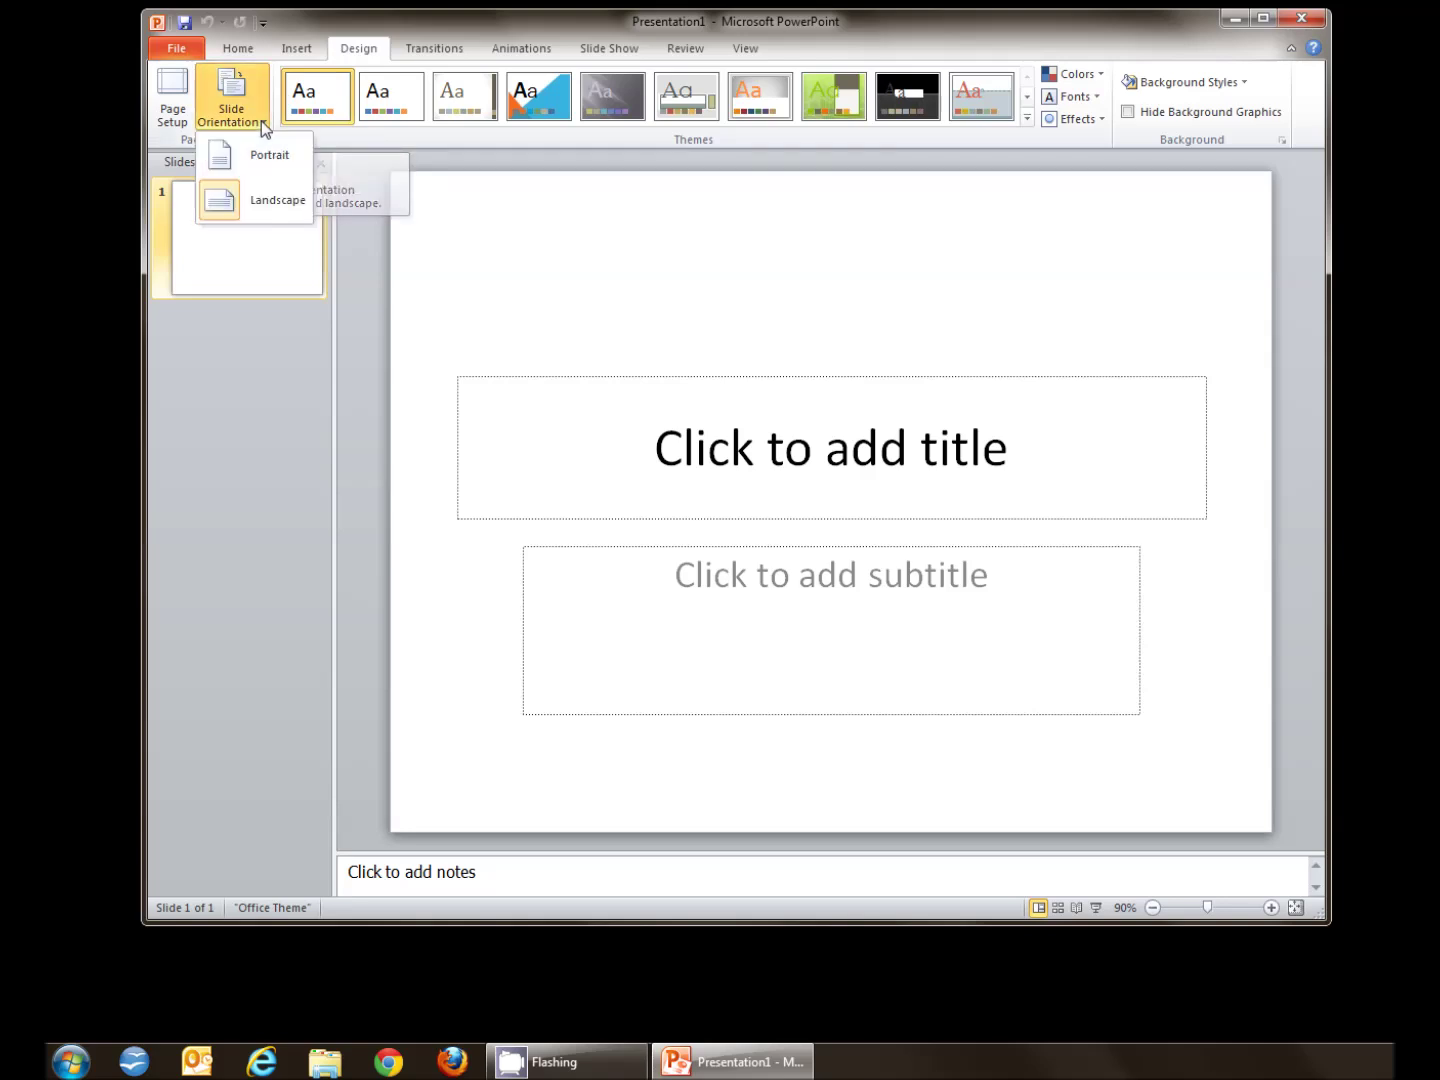
{"action": "left_click", "coordinate": [259, 155]}
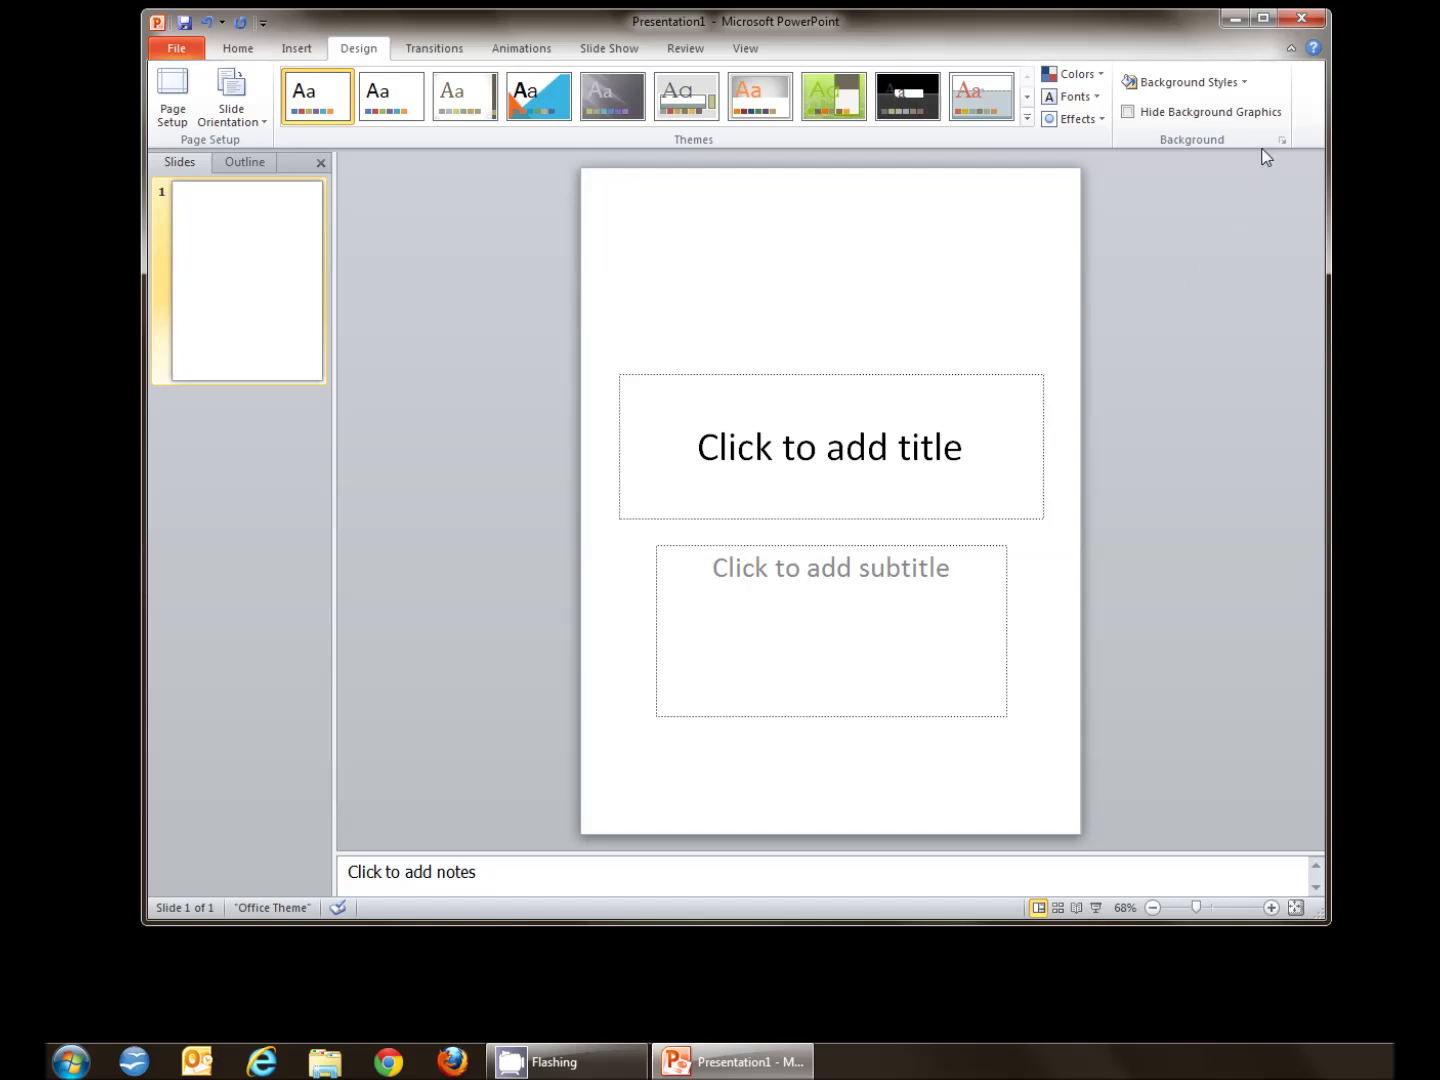
Switch the slide background to a gradient fill with a dark blue first stop
{"action": "left_click", "coordinate": [1237, 81]}
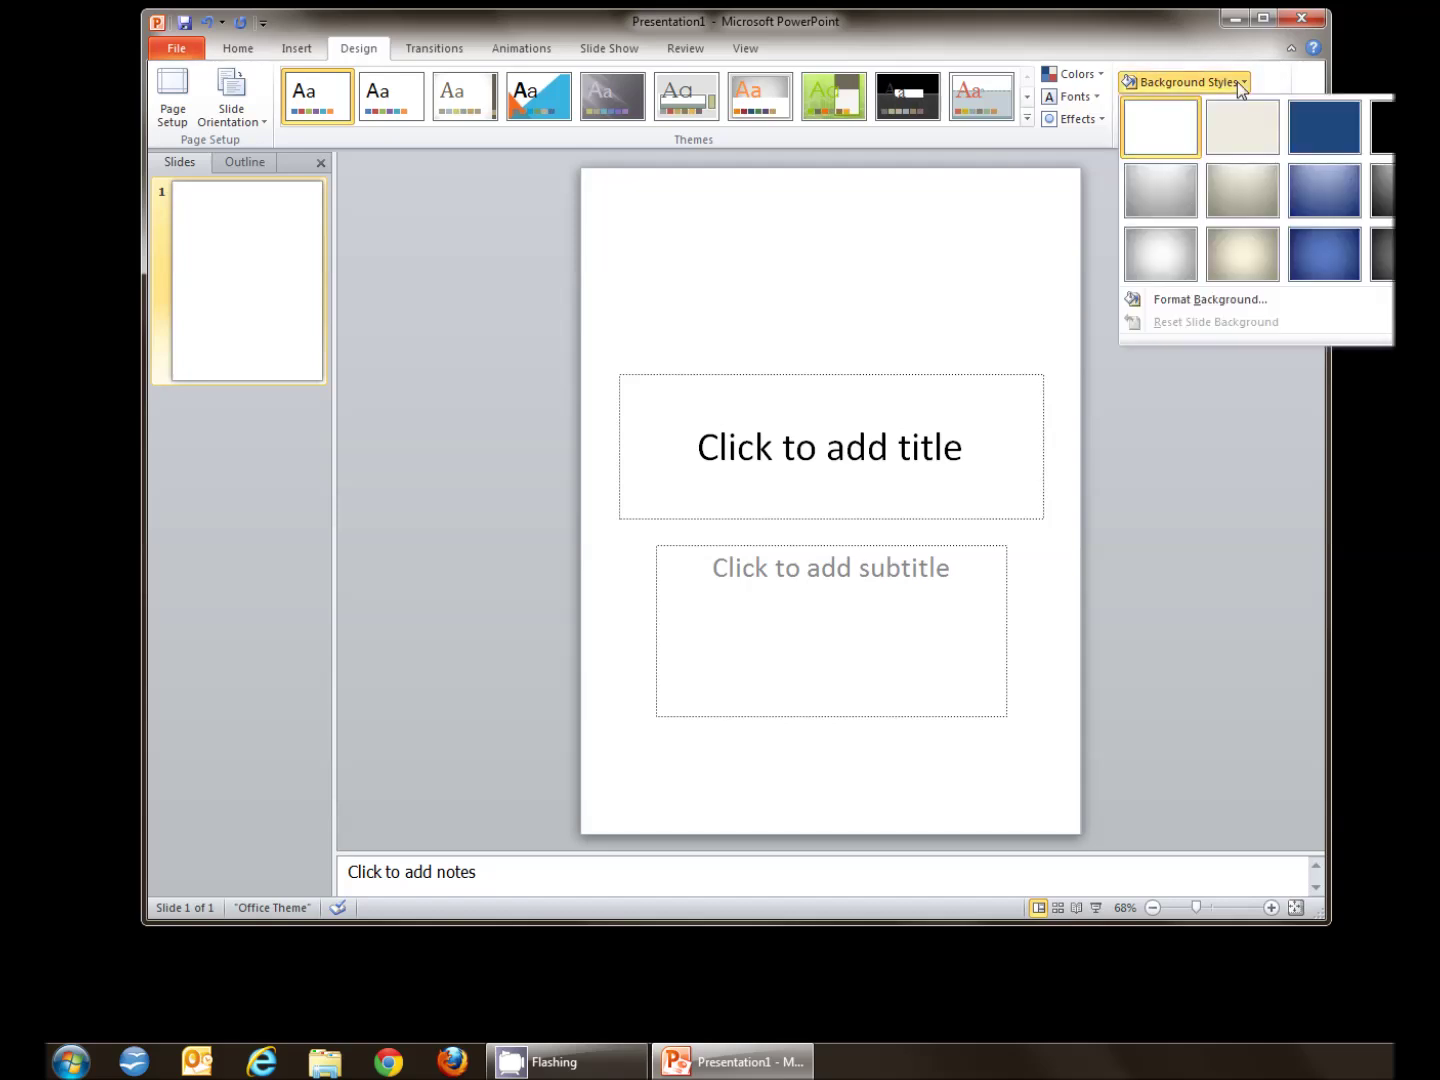
{"action": "left_click", "coordinate": [1199, 297]}
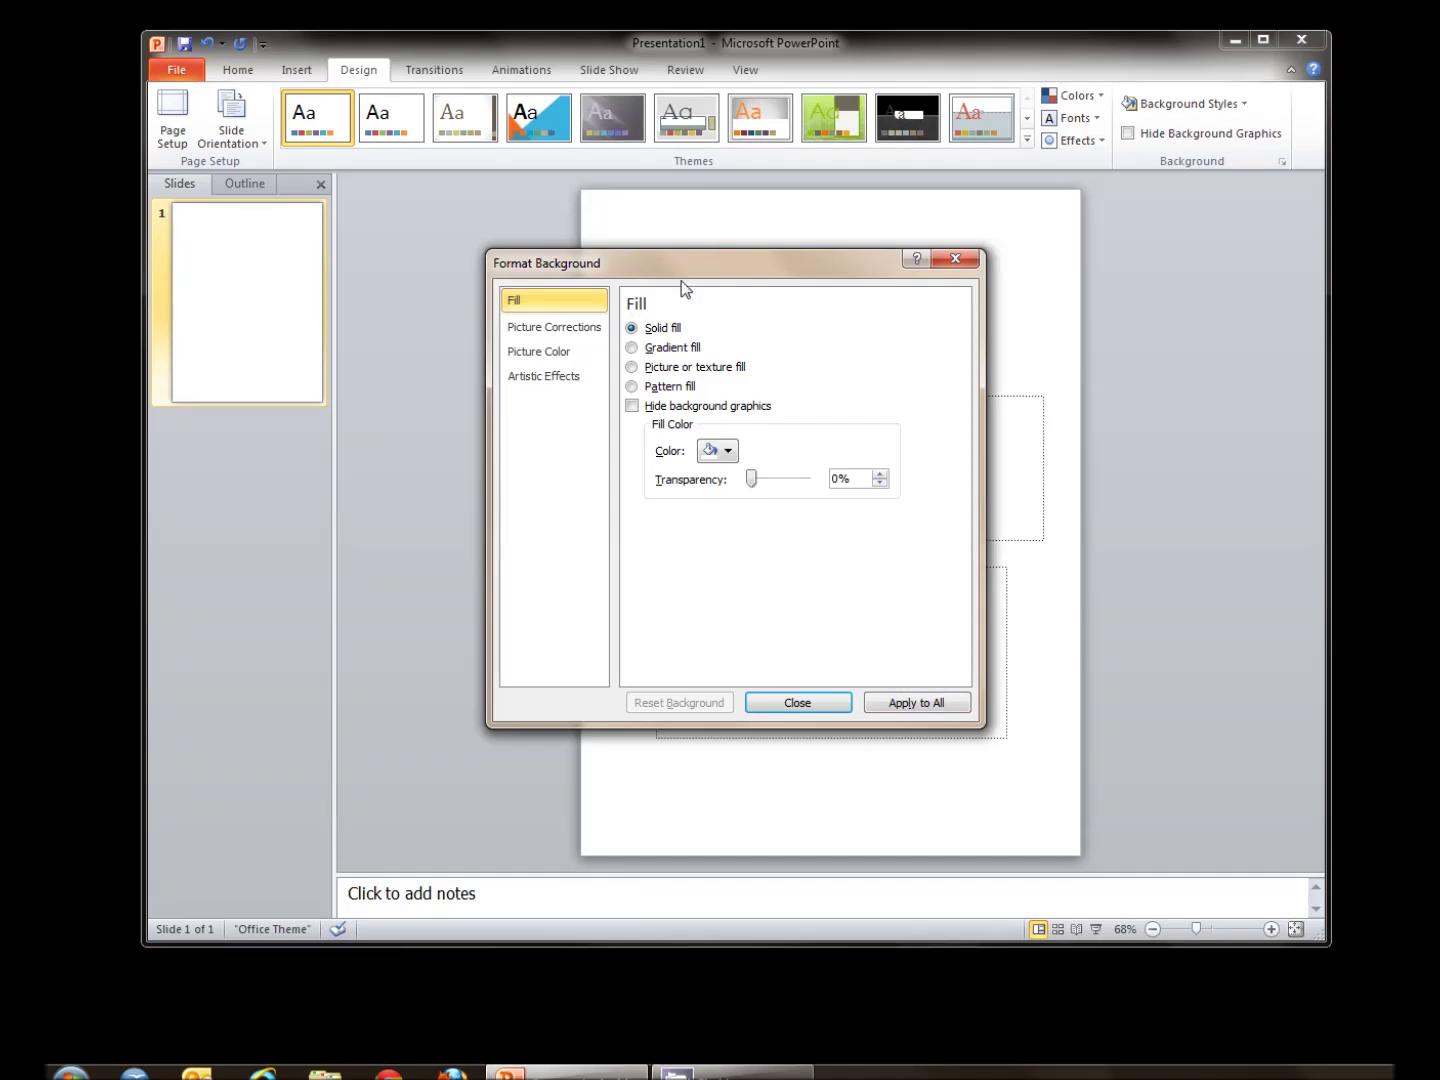
{"action": "left_click", "coordinate": [633, 348]}
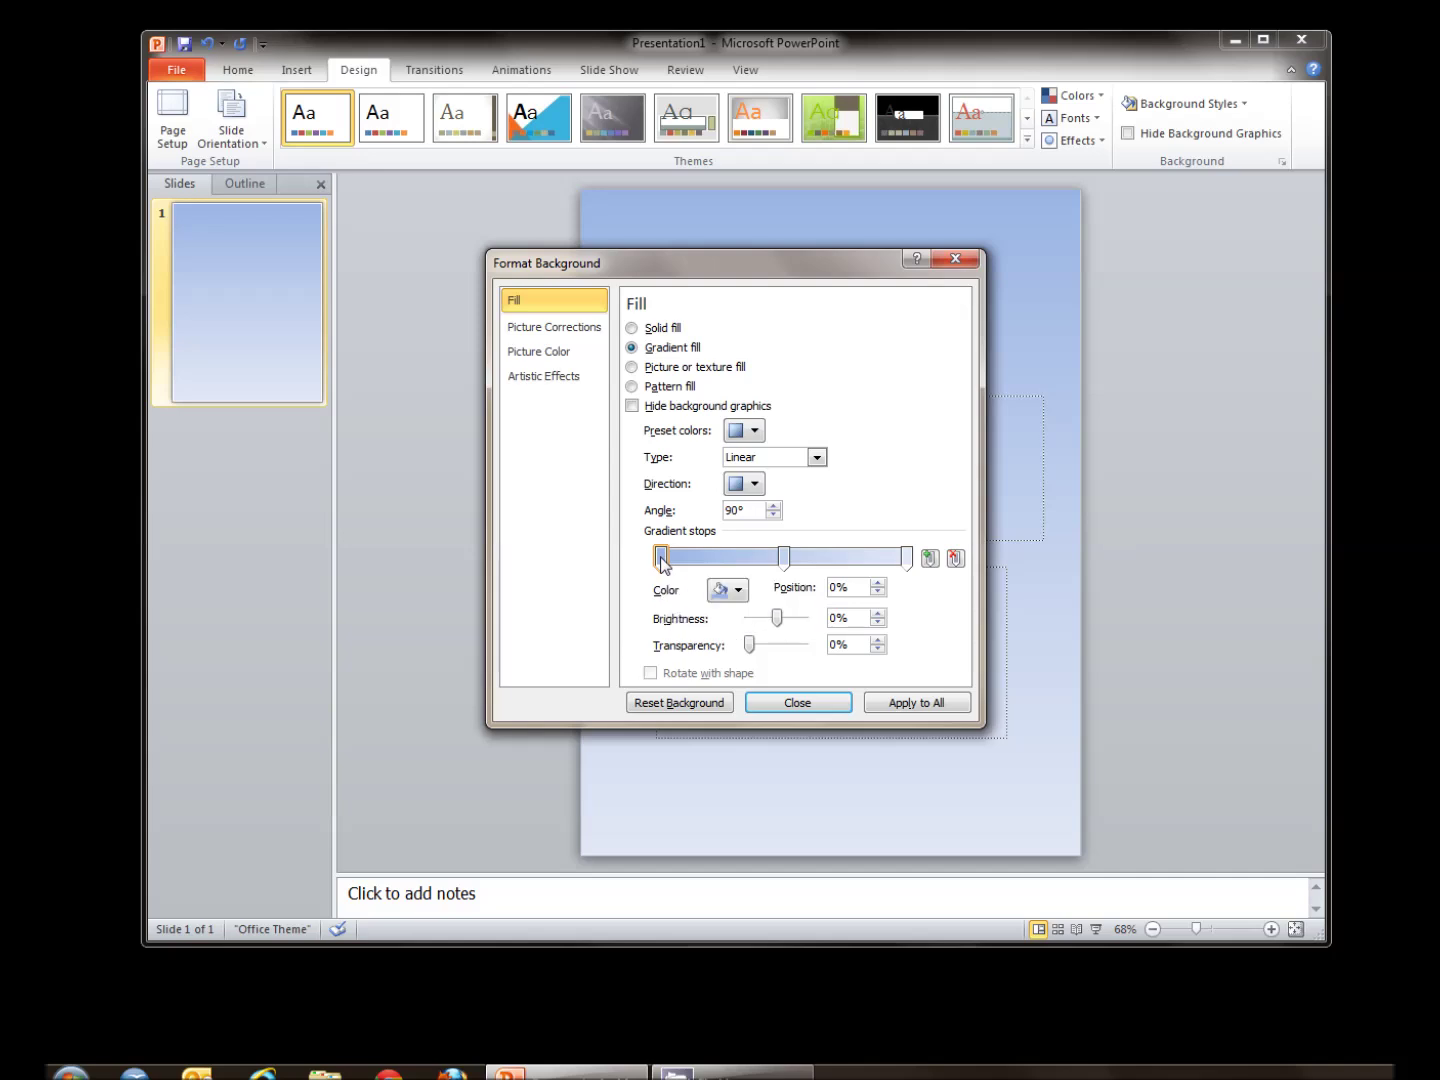
{"action": "left_click", "coordinate": [739, 591]}
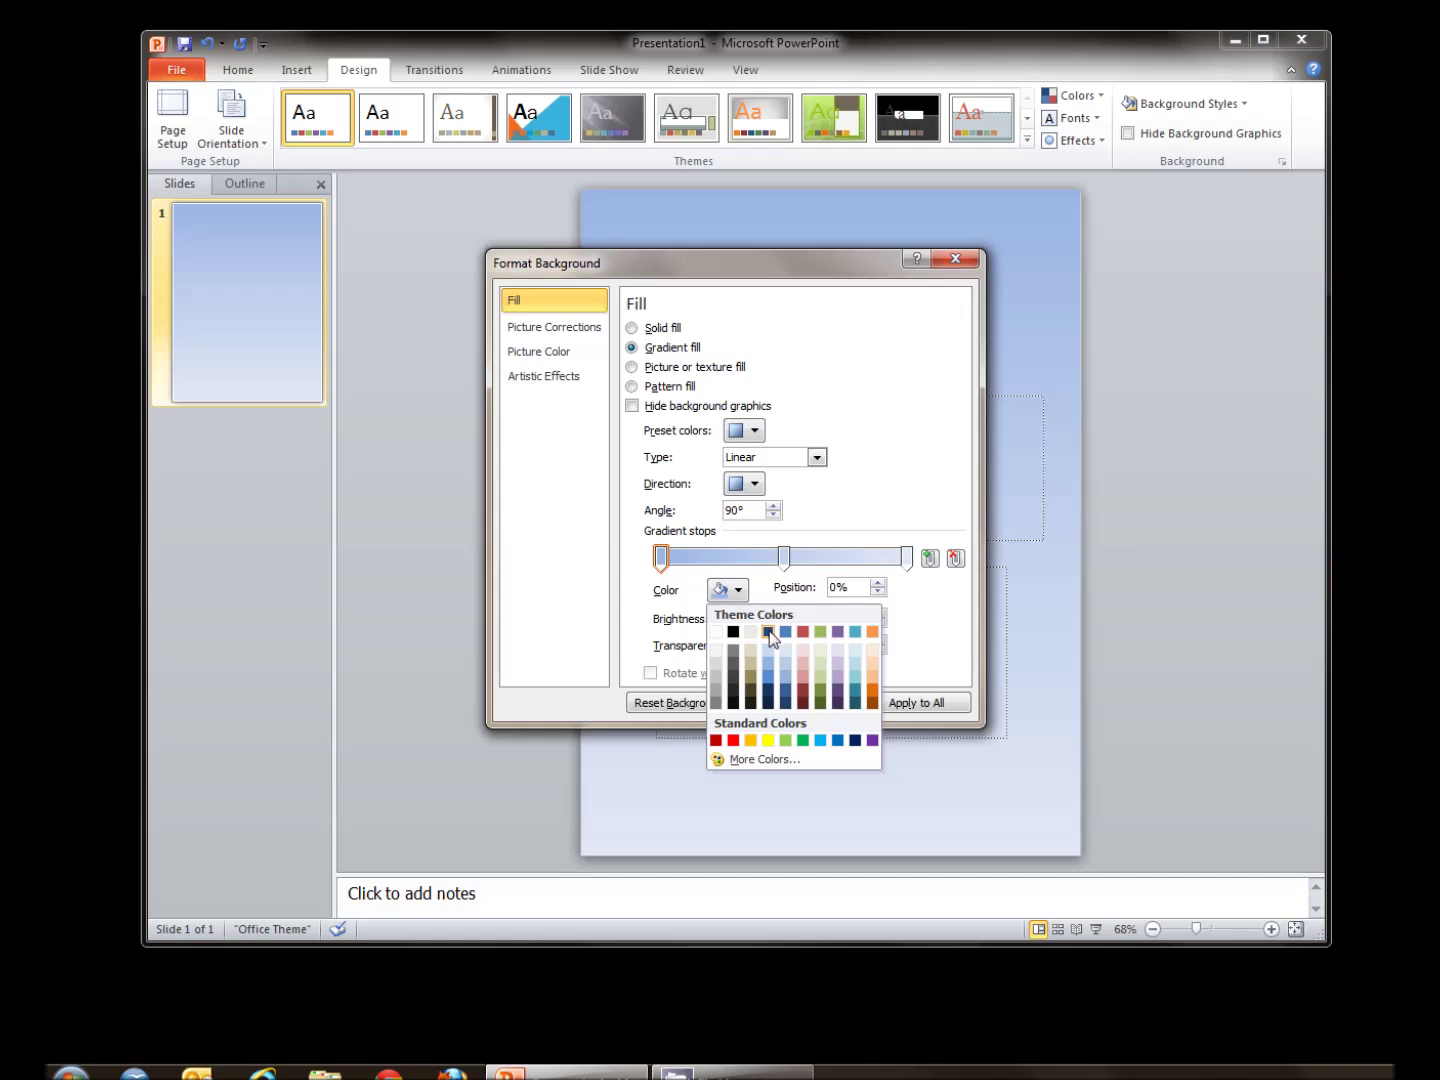
{"action": "left_click", "coordinate": [770, 633]}
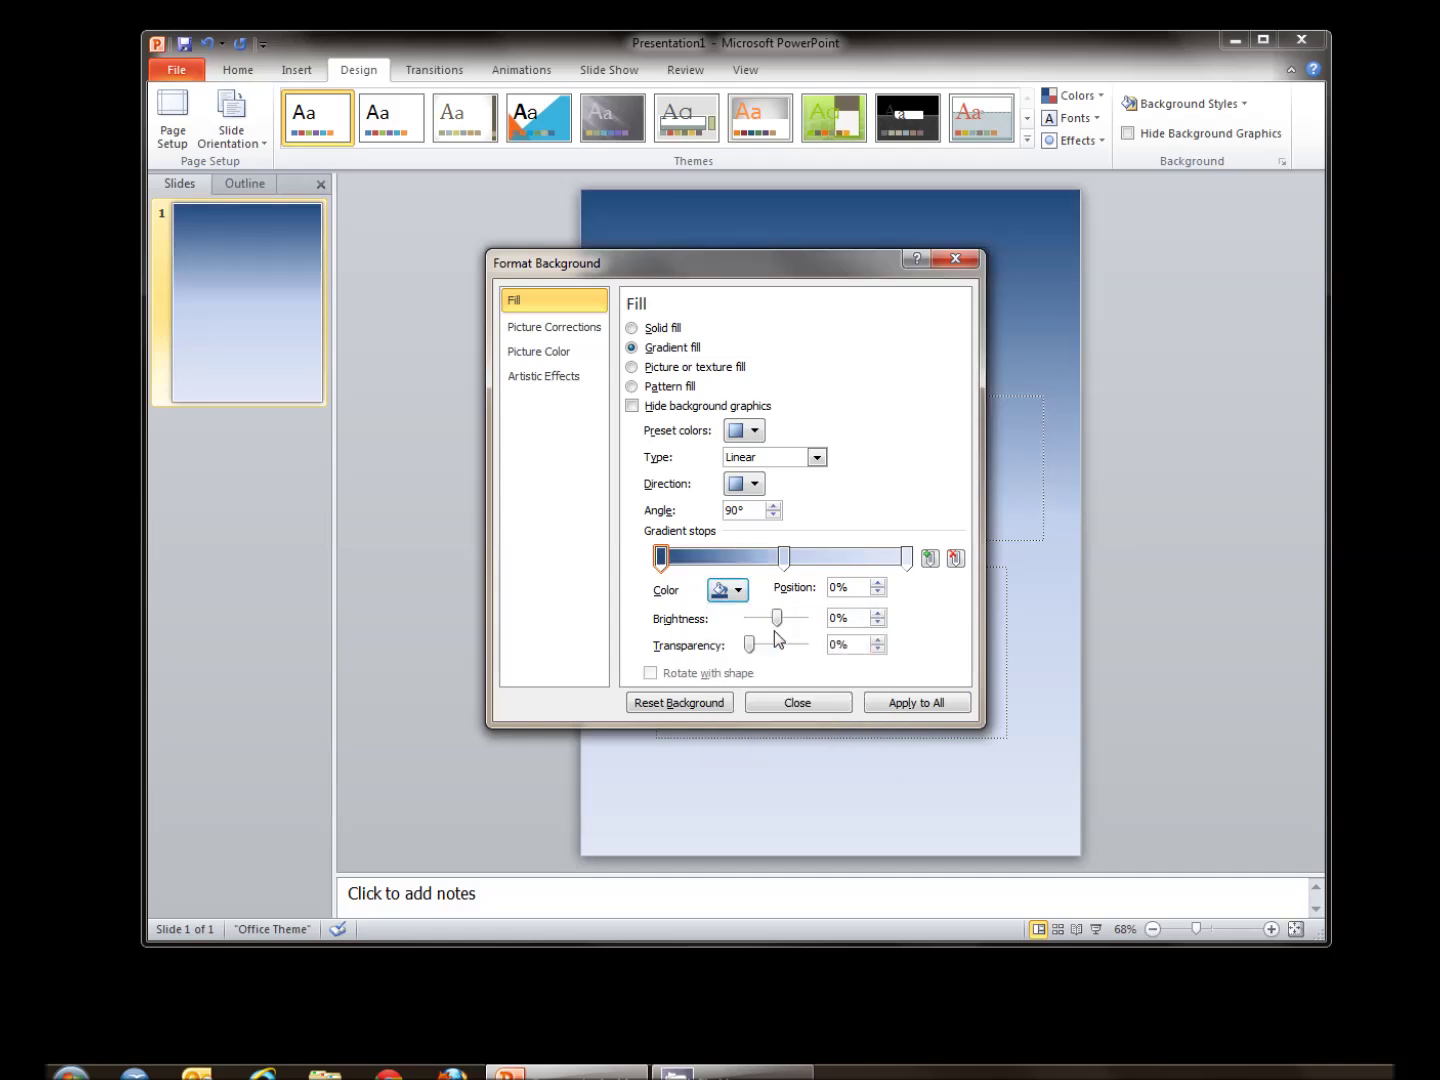
Make the 100% gradient stop light blue and move the middle stop to 31%
{"action": "left_click", "coordinate": [908, 563]}
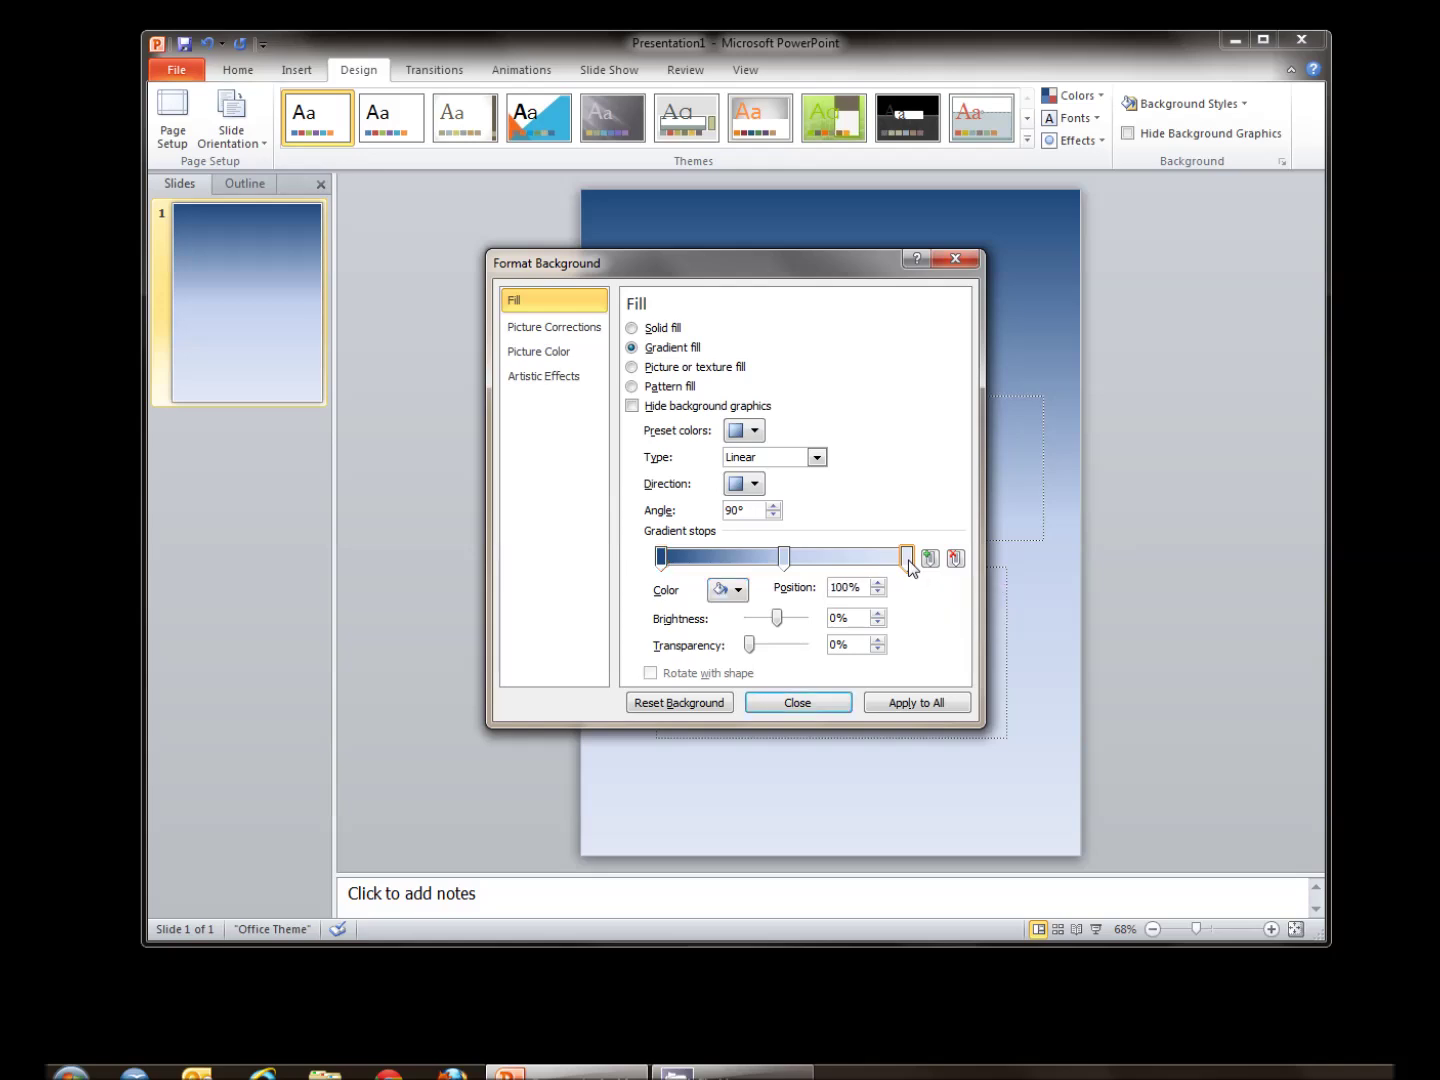
{"action": "left_click", "coordinate": [740, 590]}
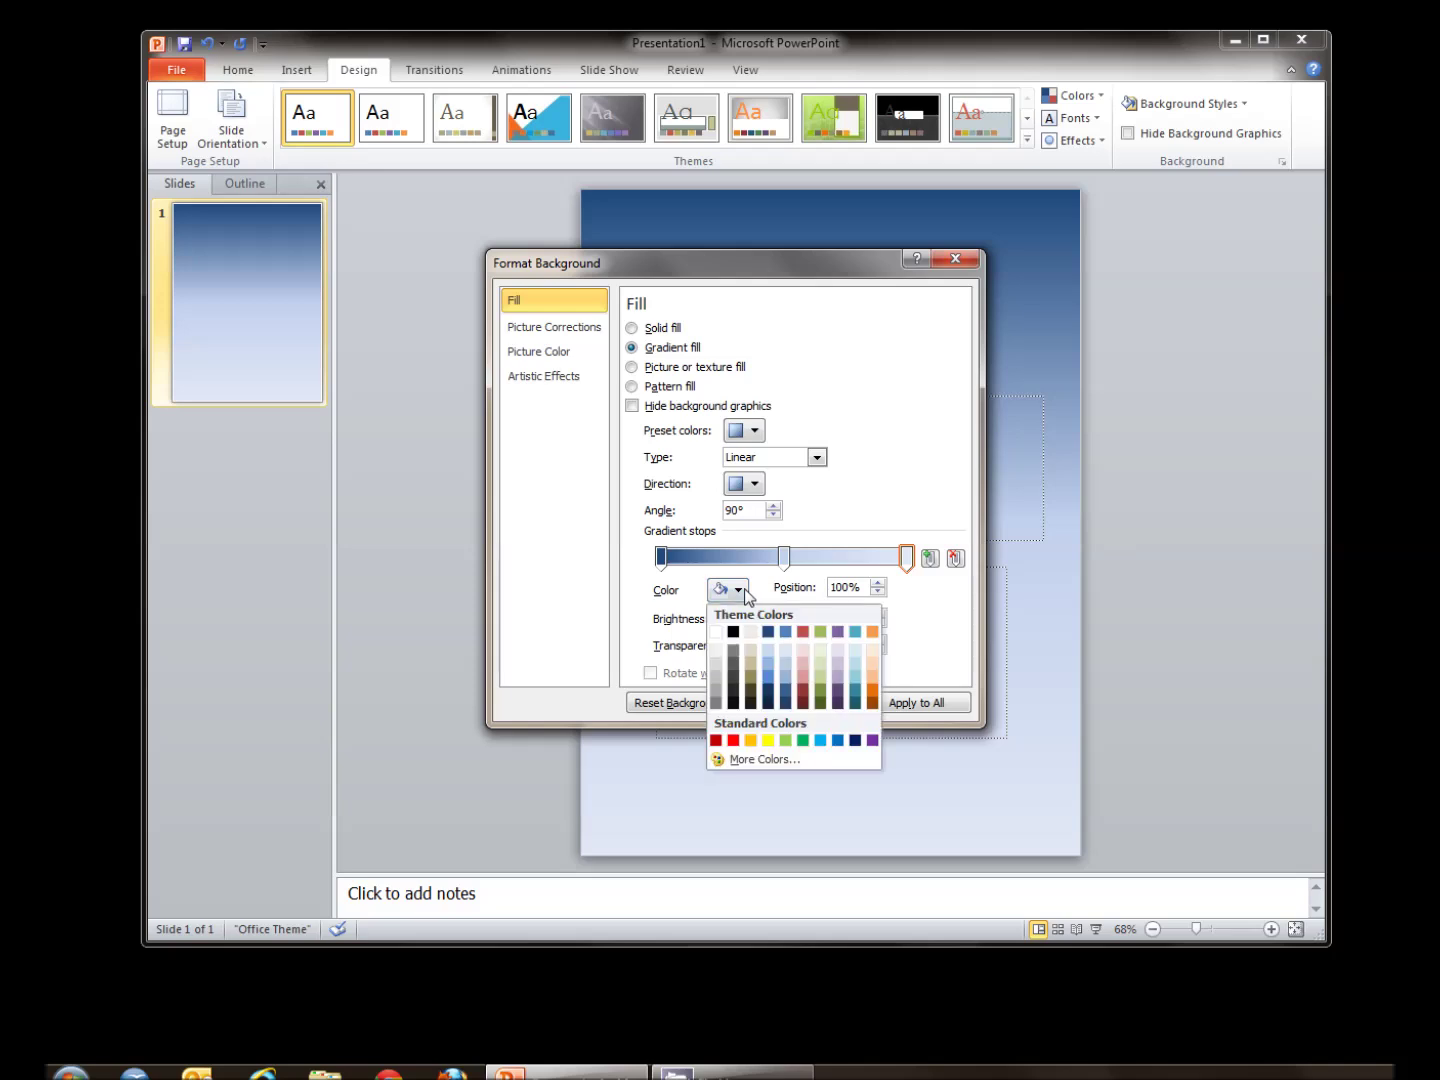
{"action": "left_click", "coordinate": [766, 648]}
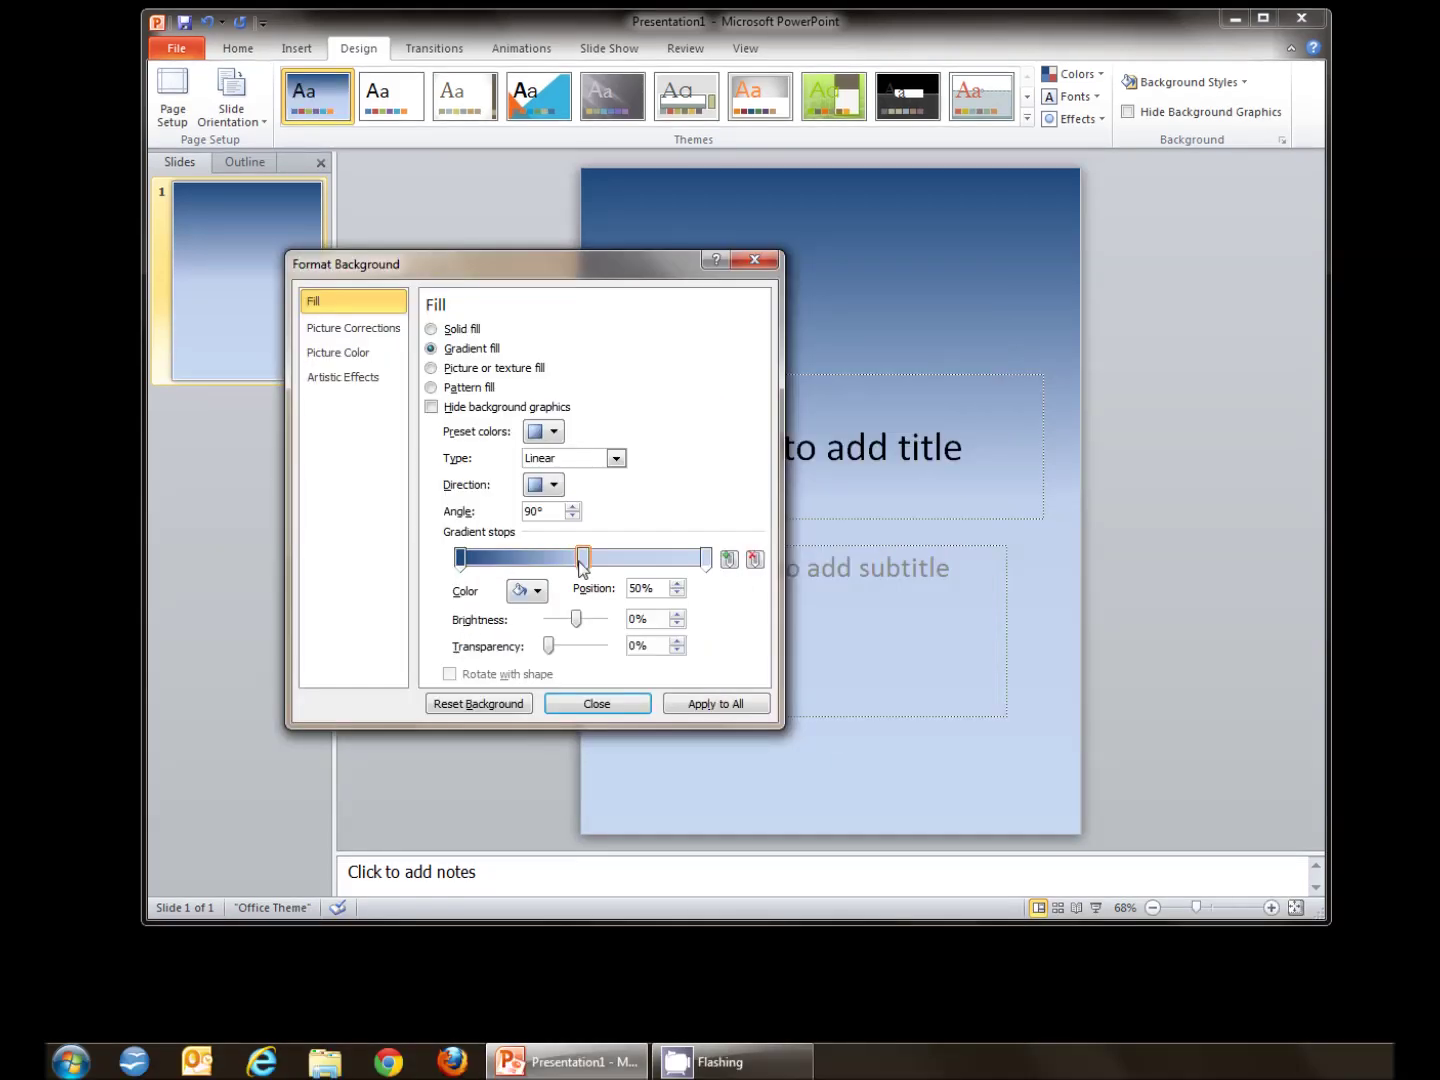
{"action": "mouse_move", "coordinate": [583, 566]}
{"action": "left_mouse_down"}
{"action": "mouse_move", "coordinate": [528, 572]}
{"action": "mouse_move", "coordinate": [652, 572]}
{"action": "mouse_move", "coordinate": [547, 573]}
{"action": "mouse_move", "coordinate": [584, 578]}
{"action": "left_mouse_up"}
{"action": "left_click", "coordinate": [608, 705]}
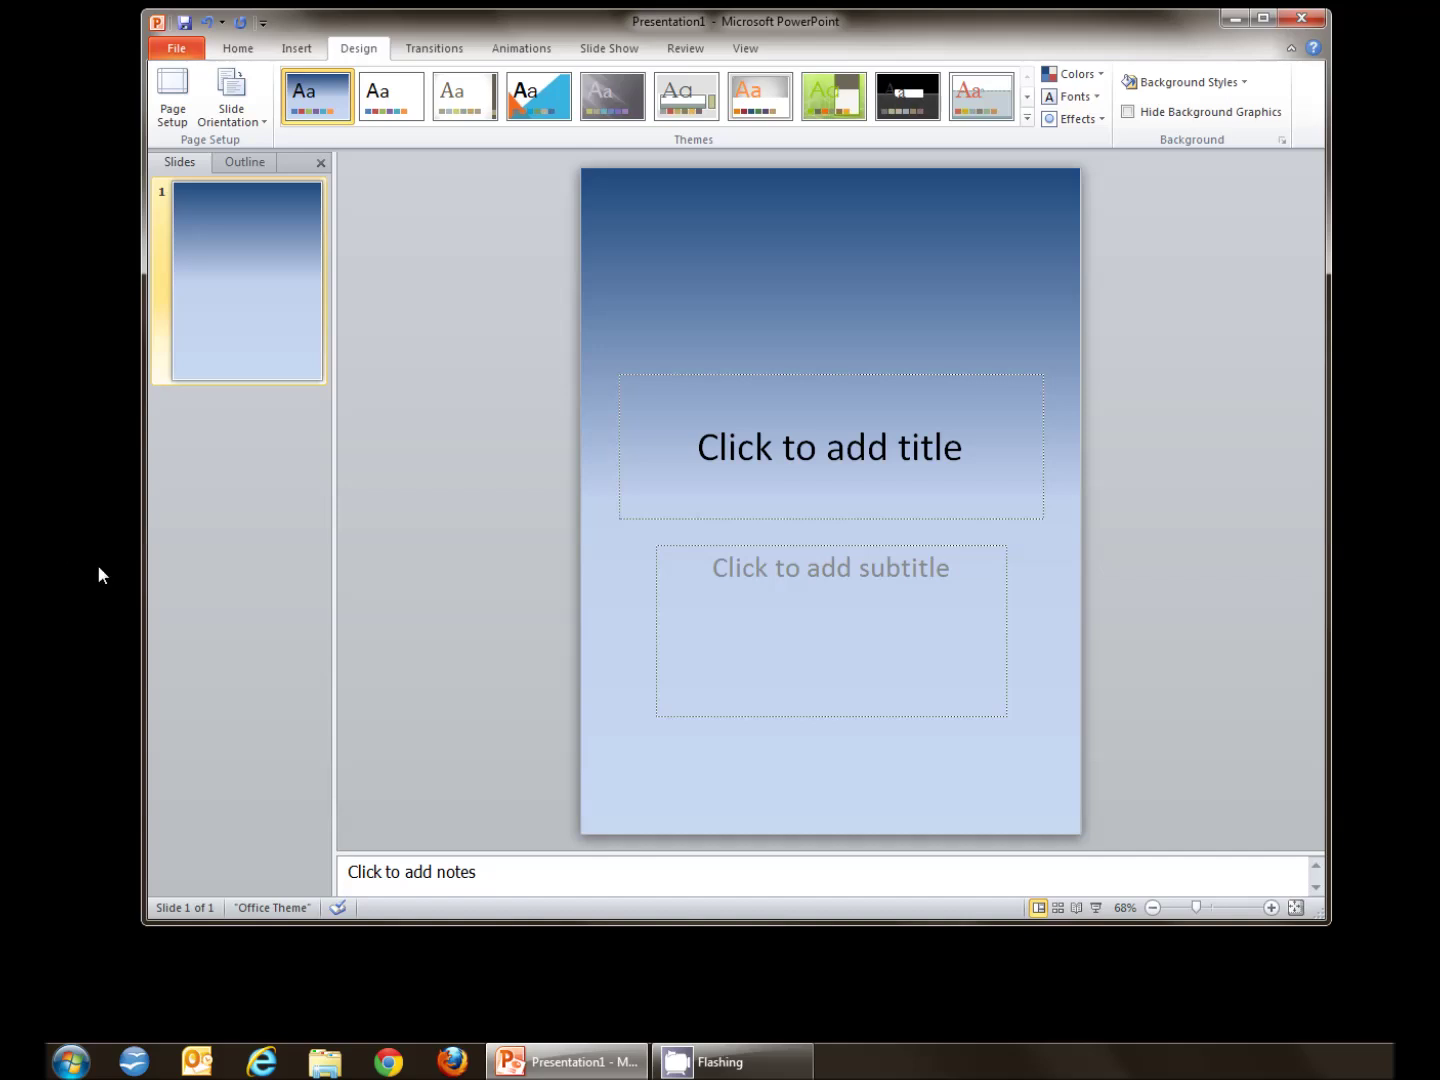
Export only the current slide as the TIFF 'sign background', then close PowerPoint without saving
{"action": "left_click", "coordinate": [182, 49]}
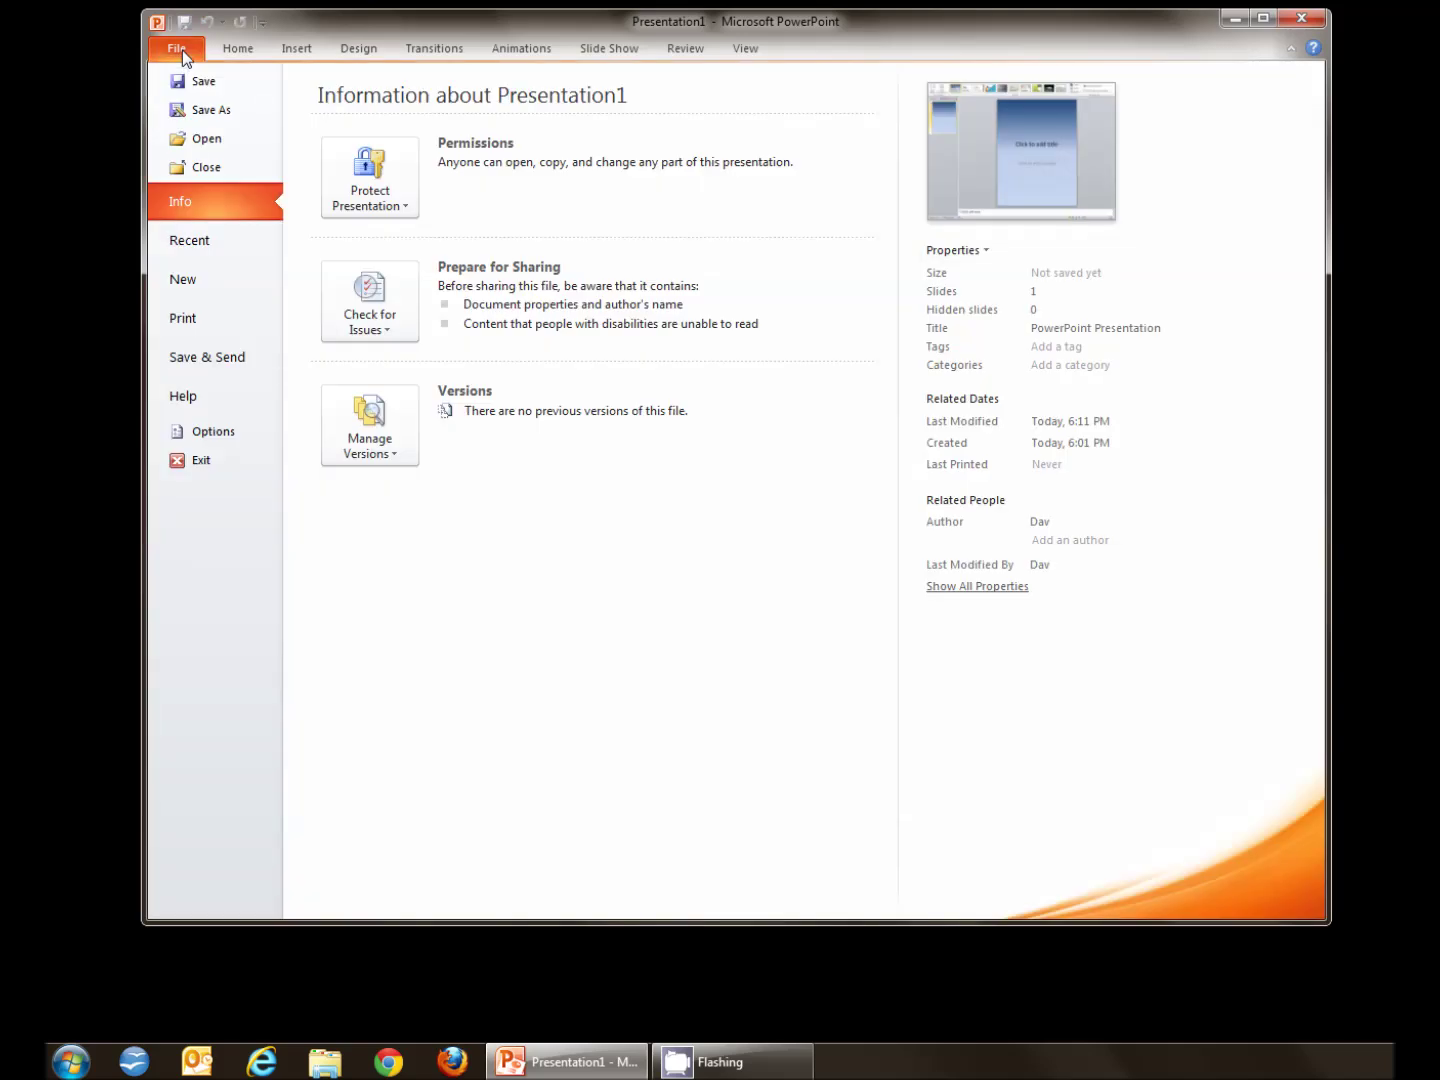
{"action": "left_click", "coordinate": [190, 111]}
{"action": "key", "text": "BackSpace"}
{"action": "type", "text": "sign b"}
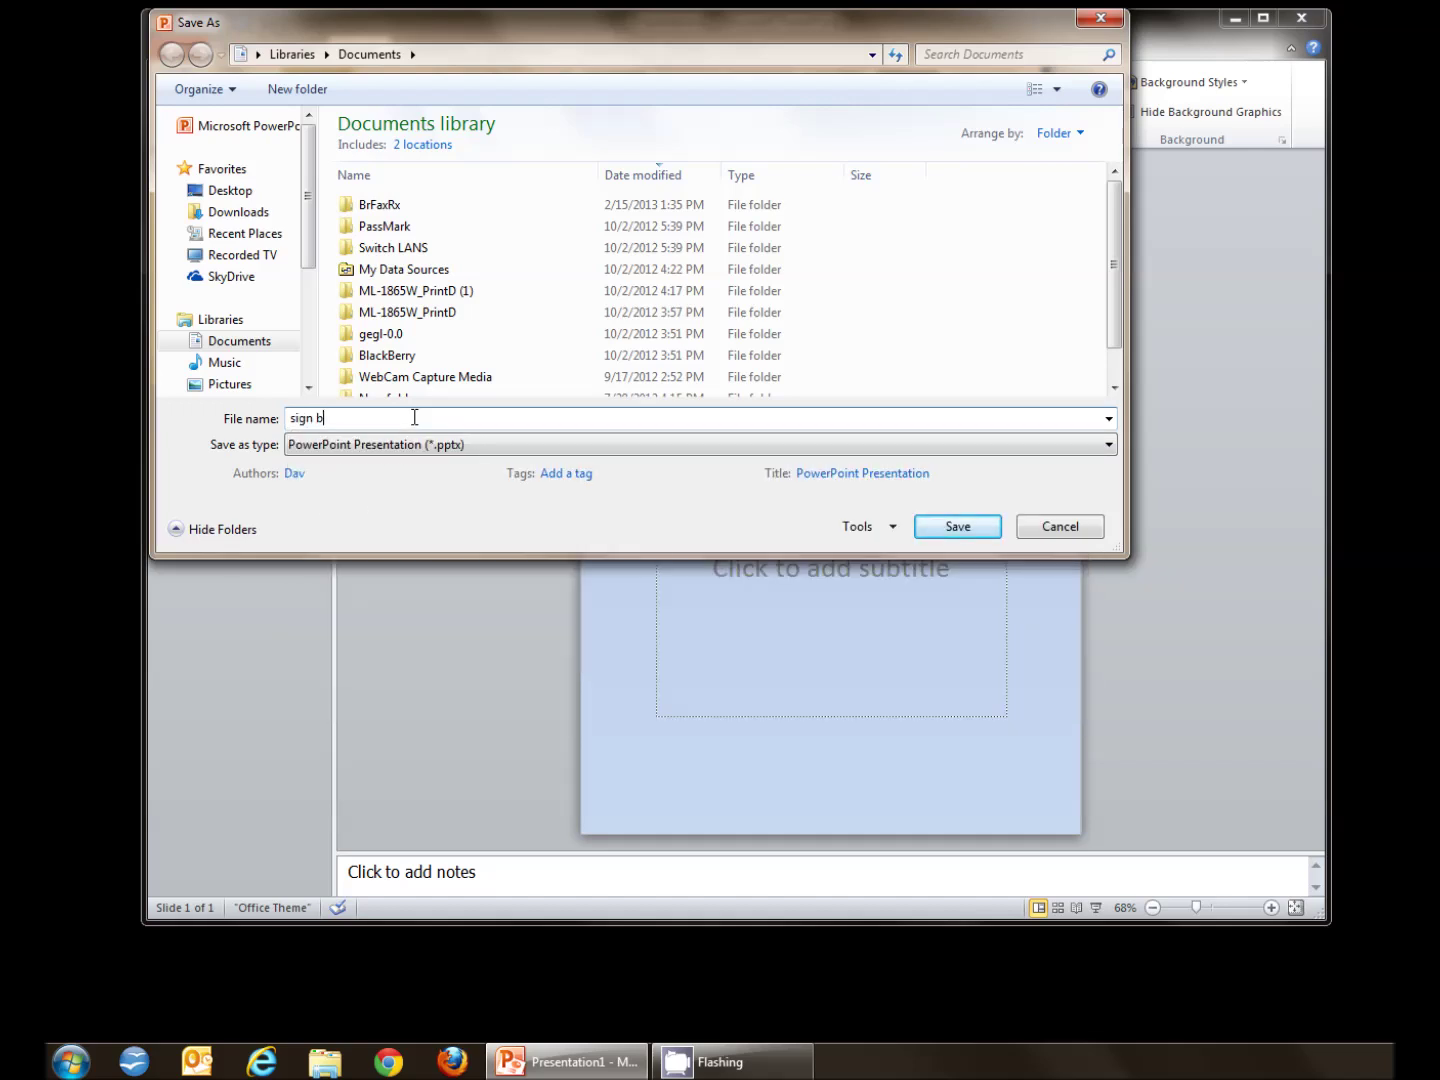
{"action": "type", "text": "ackground"}
{"action": "left_click", "coordinate": [1110, 446]}
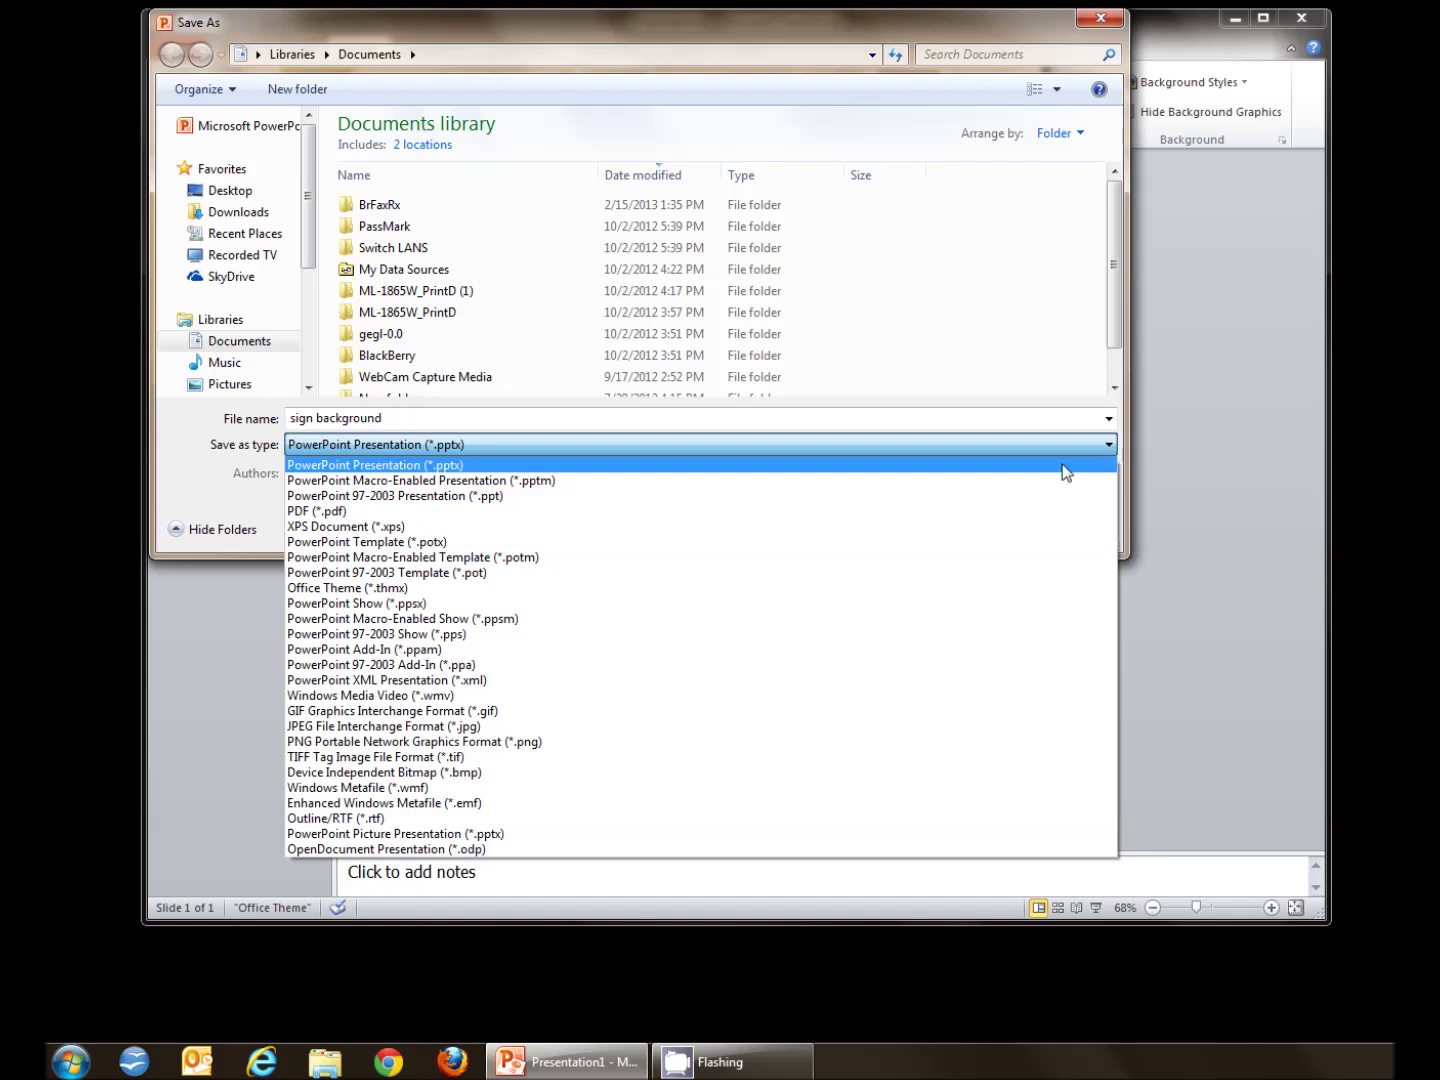
{"action": "left_click", "coordinate": [426, 760]}
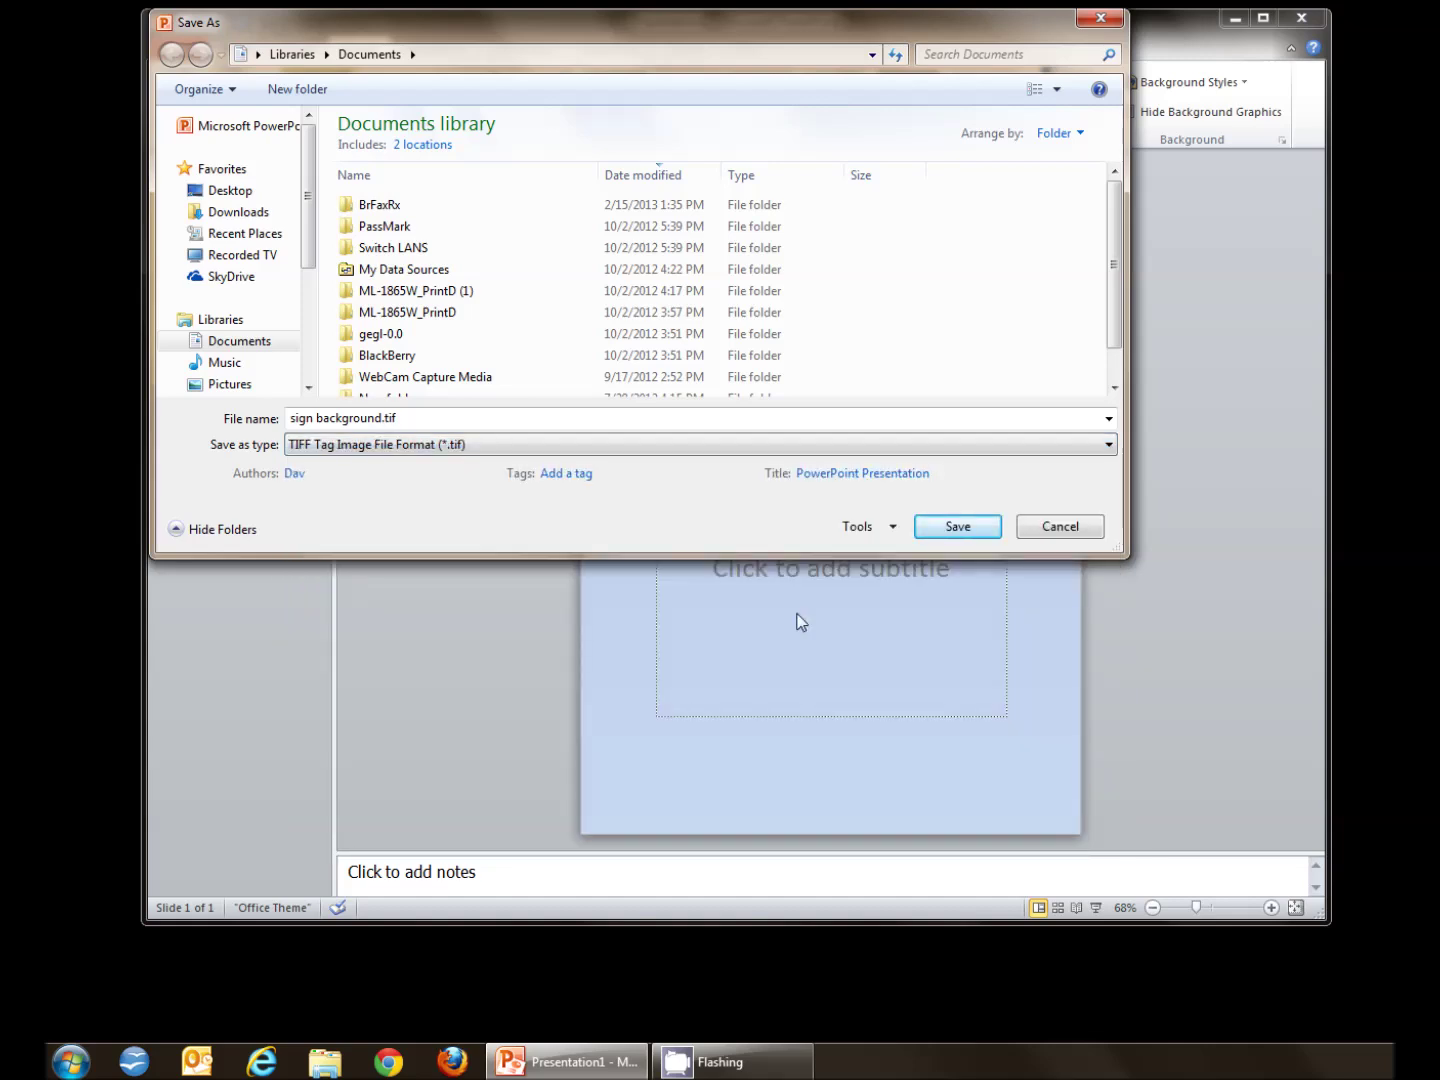
{"action": "left_click", "coordinate": [963, 535]}
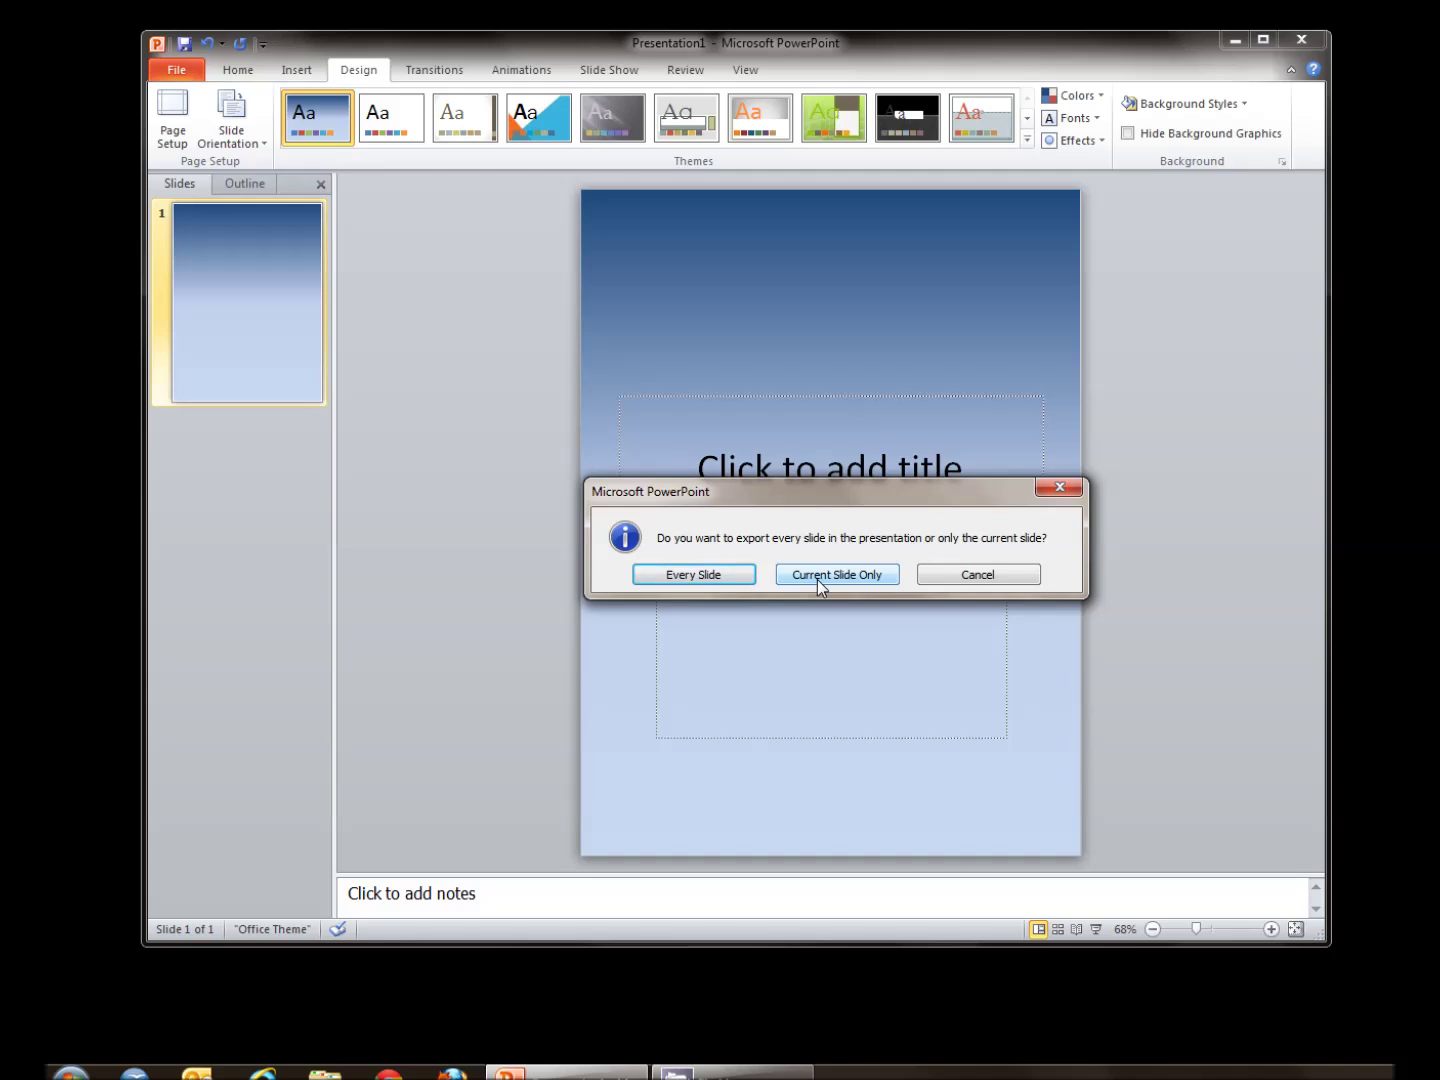
{"action": "left_click", "coordinate": [816, 576]}
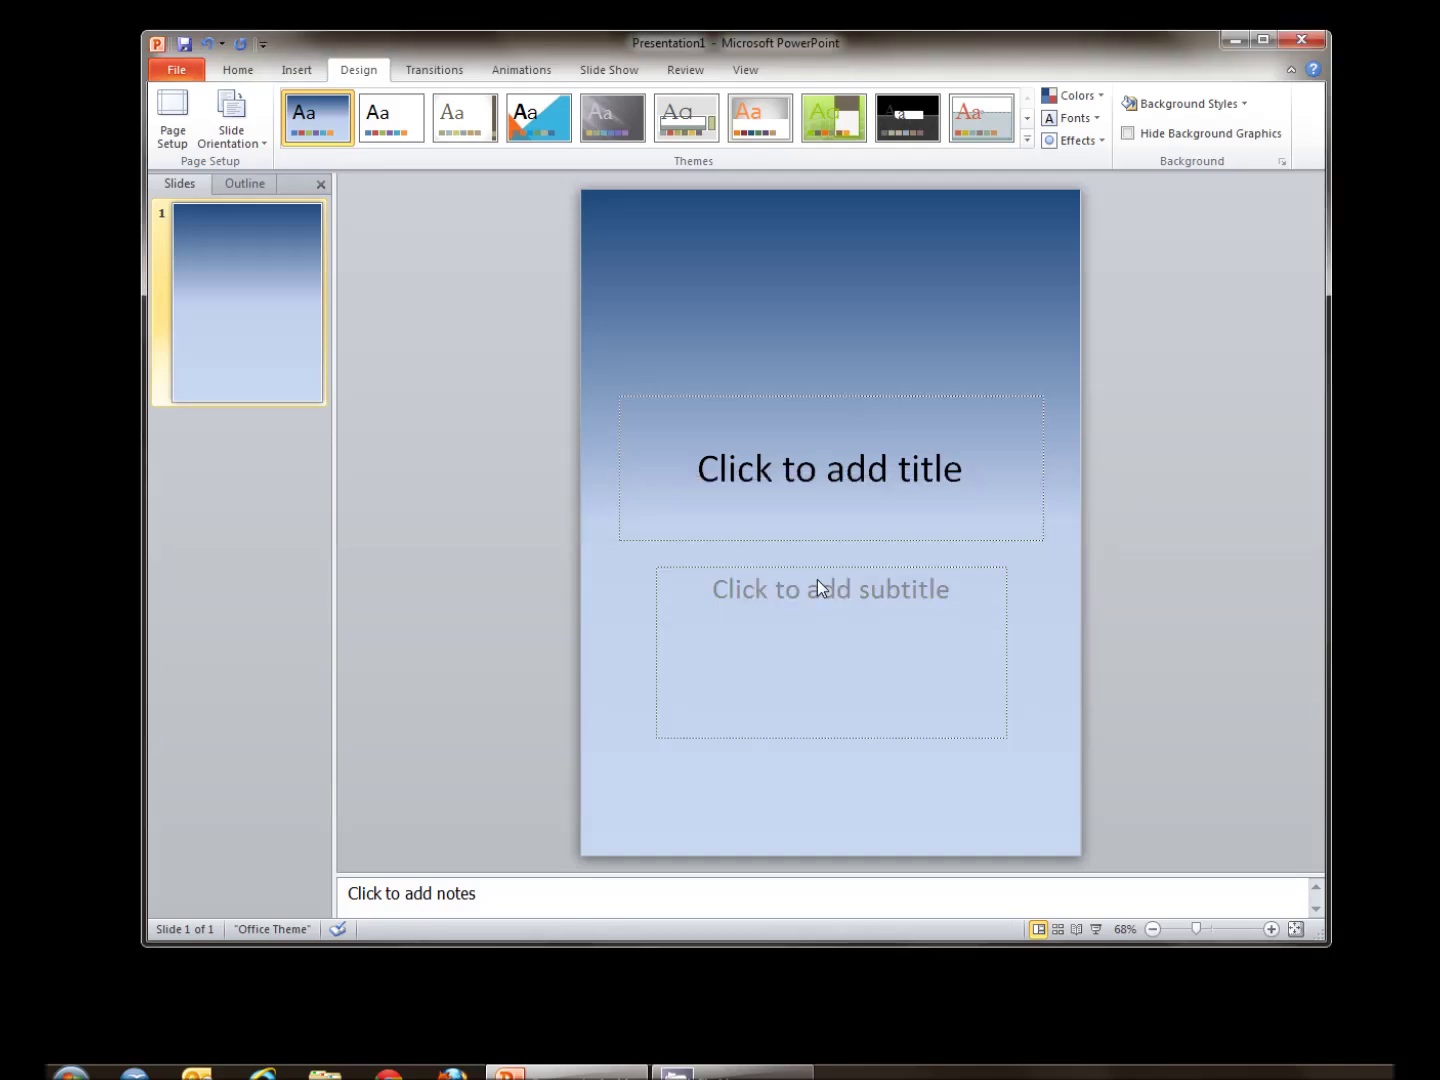
{"action": "left_click", "coordinate": [1295, 39]}
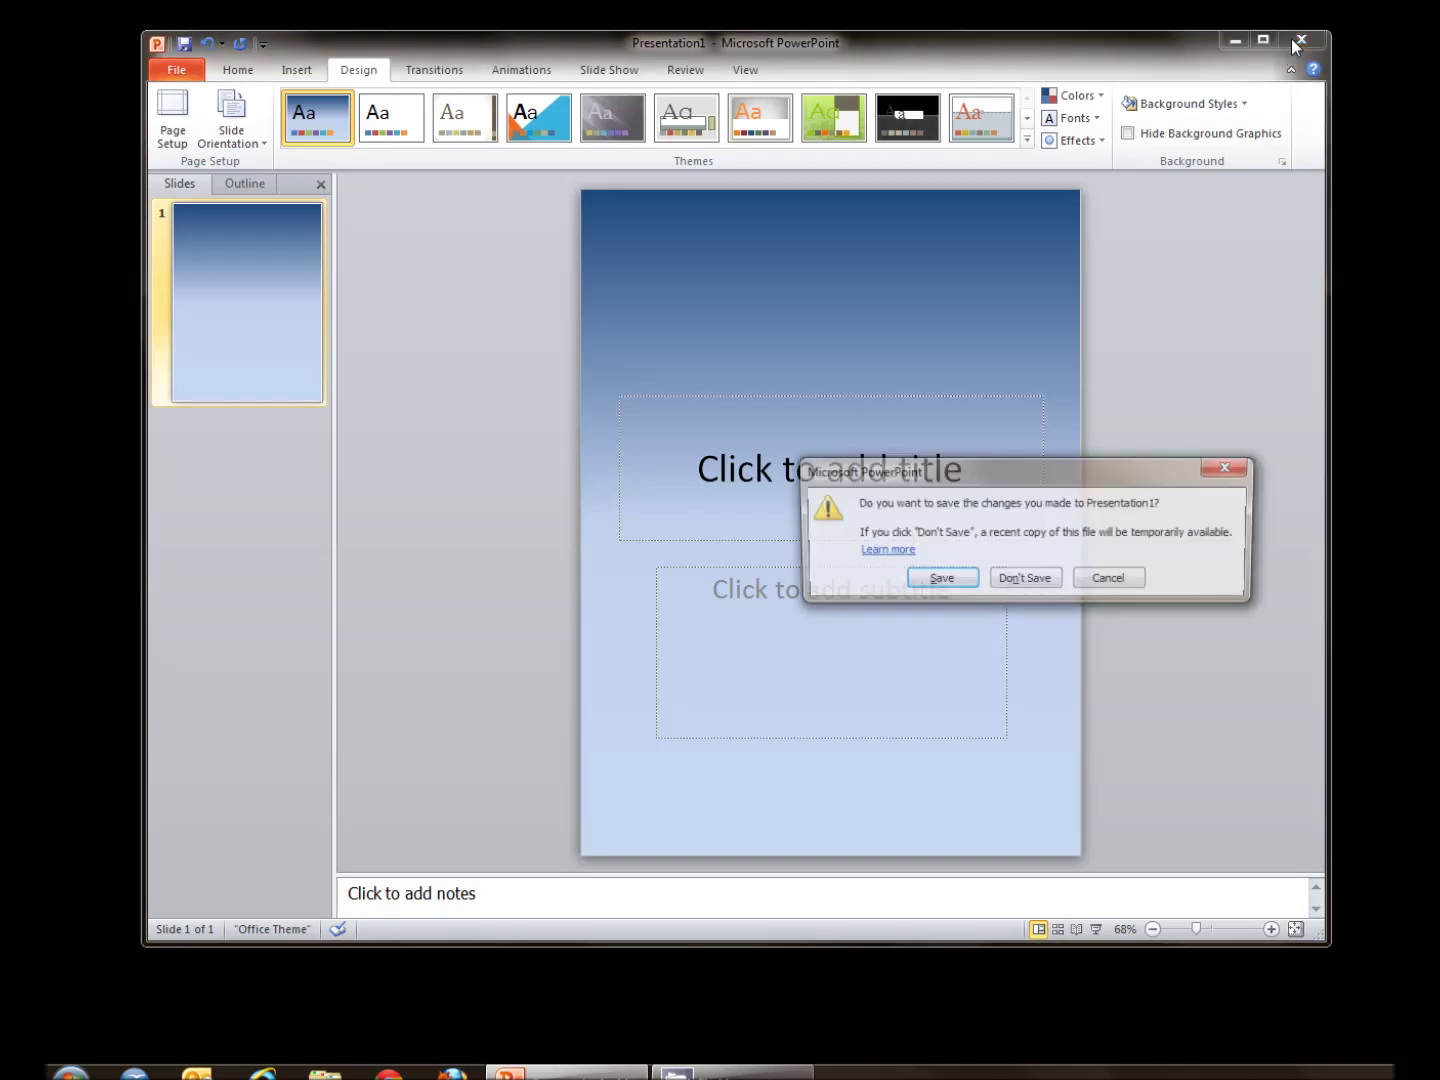
{"action": "left_click", "coordinate": [1024, 580]}
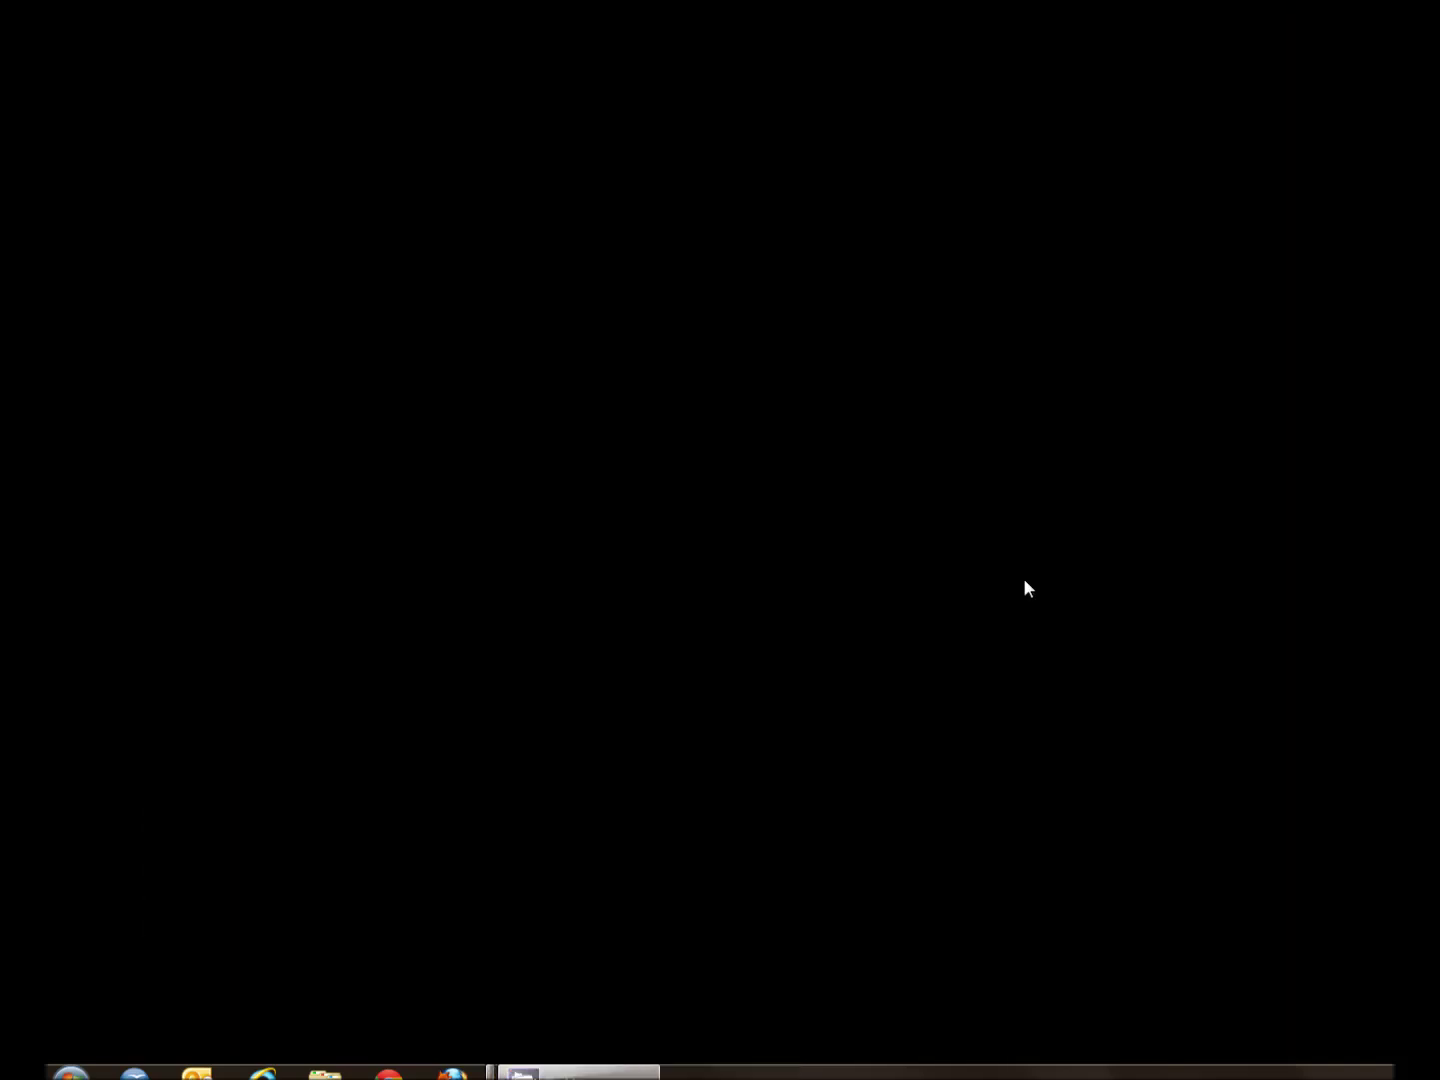
Open LOST DATA.docx from Word 2010's recent files
{"action": "left_click", "coordinate": [67, 1074]}
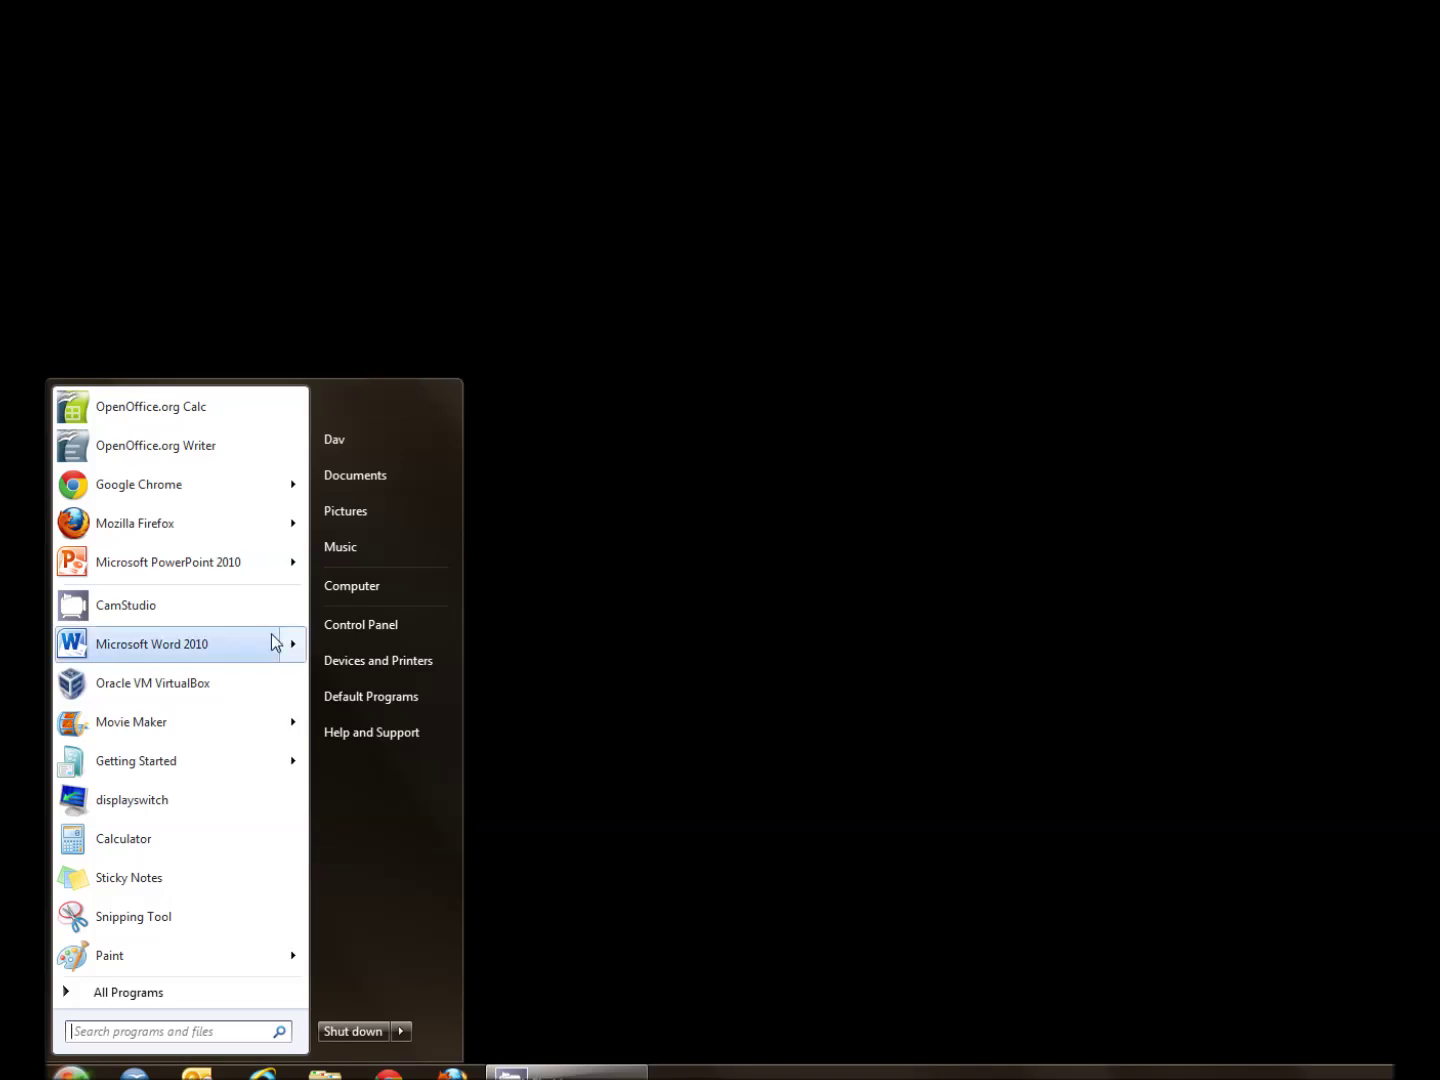
{"action": "mouse_move", "coordinate": [276, 642]}
{"action": "left_click", "coordinate": [395, 423]}
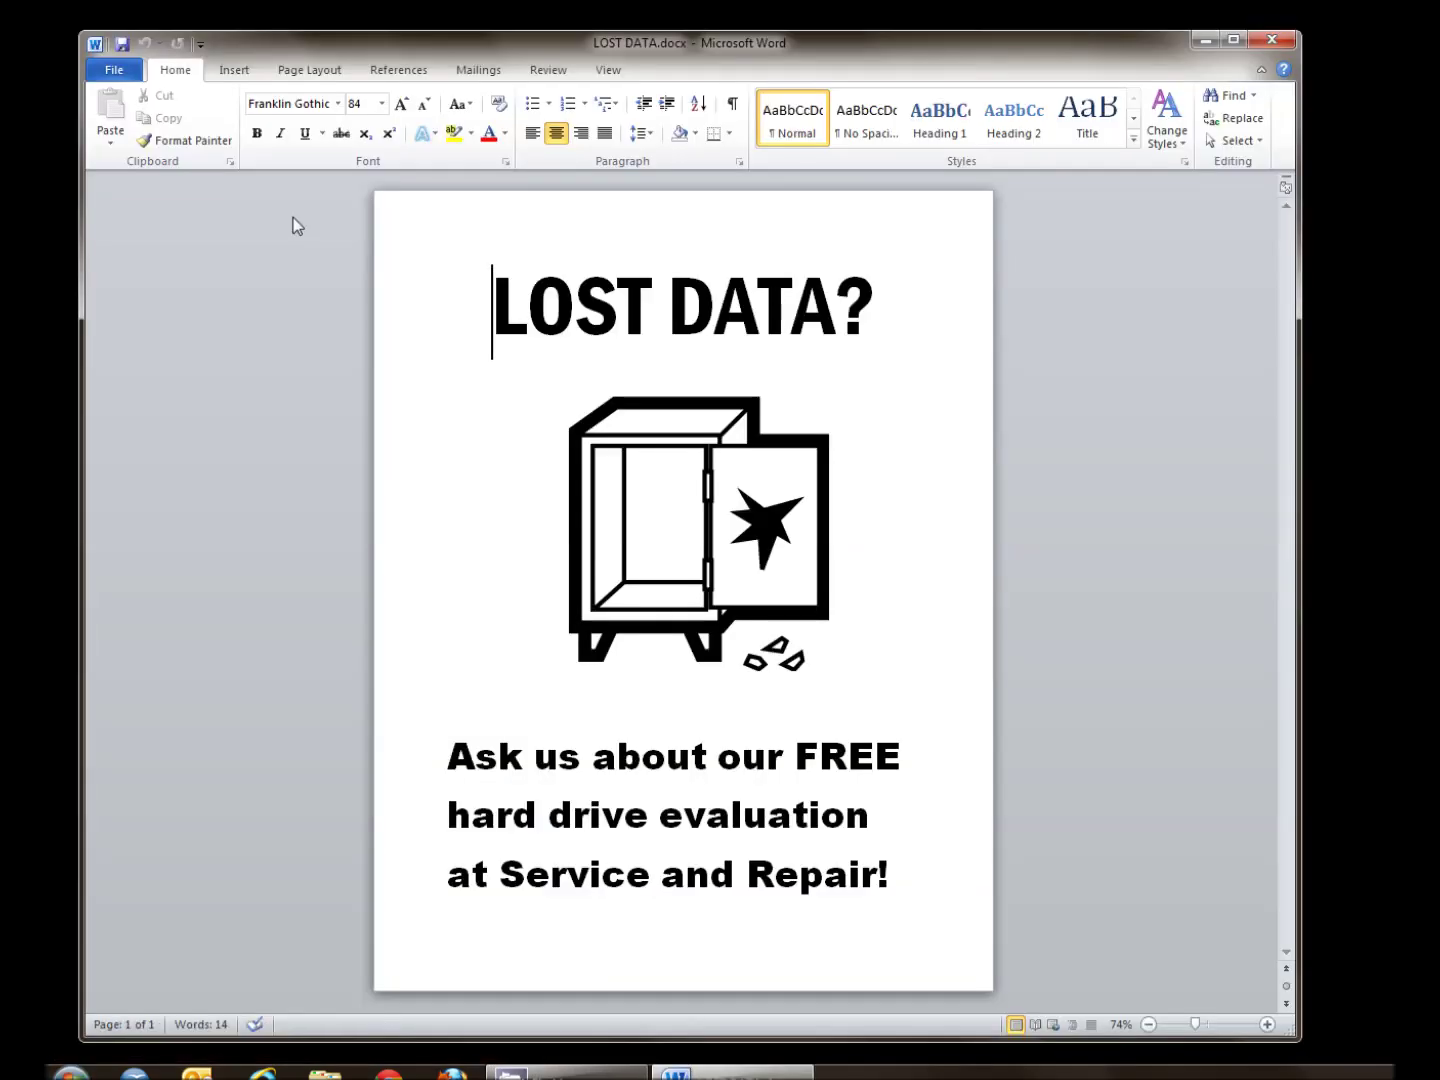
Insert the sign background TIFF picture from the Documents library into the flyer
{"action": "left_click", "coordinate": [237, 72]}
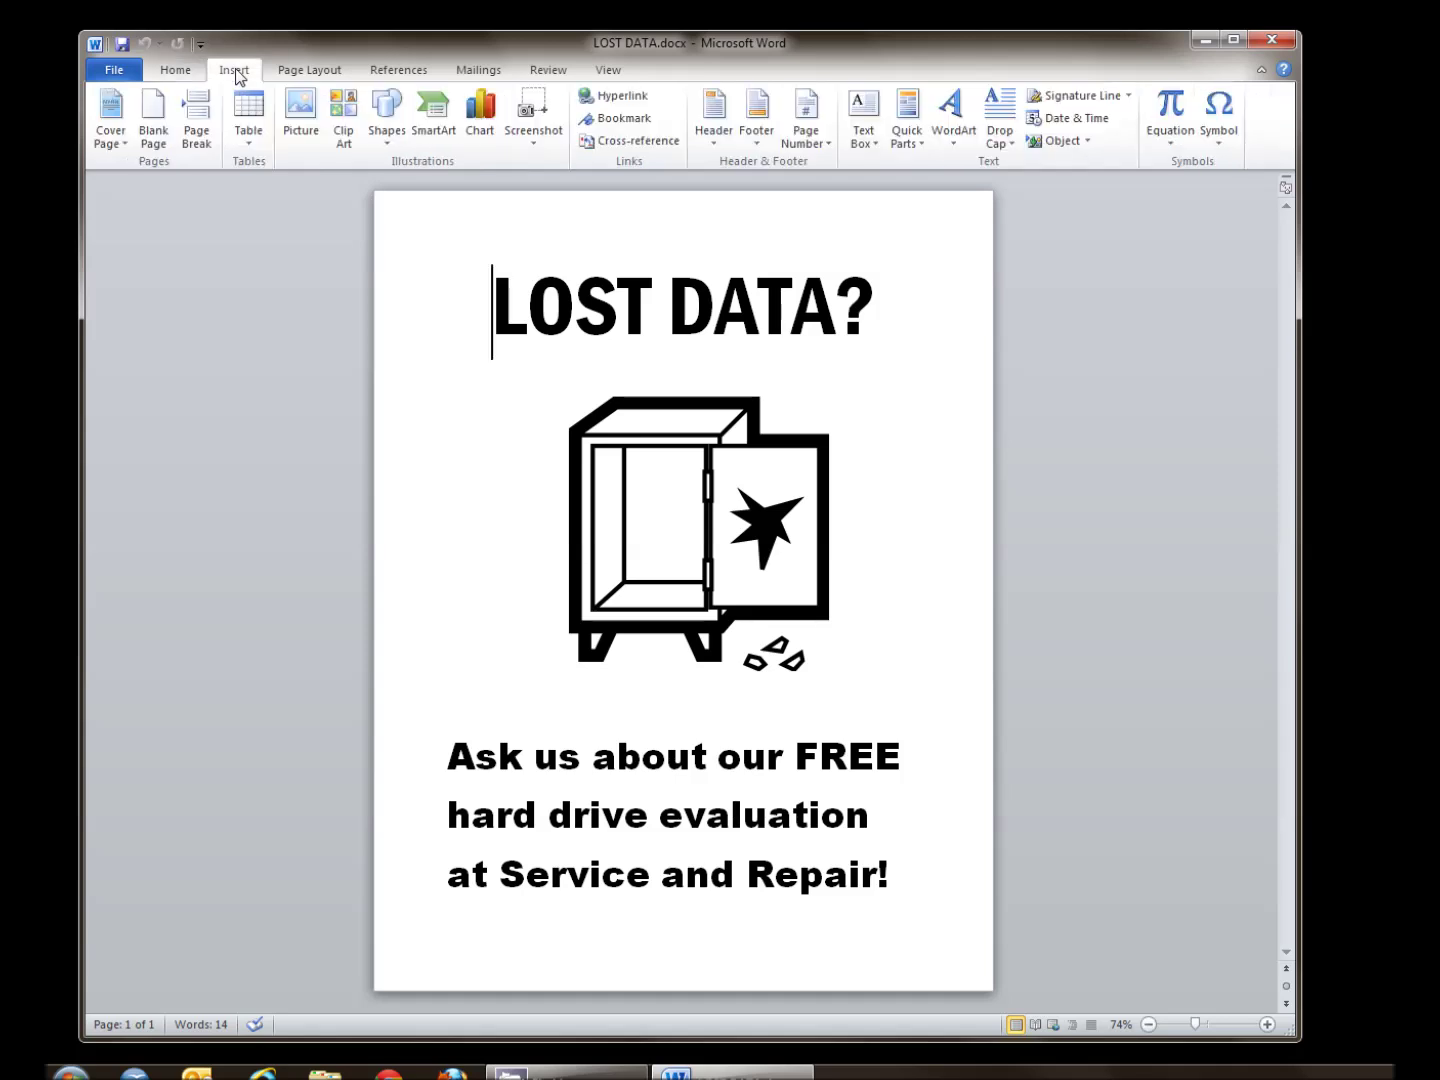
{"action": "left_click", "coordinate": [296, 131]}
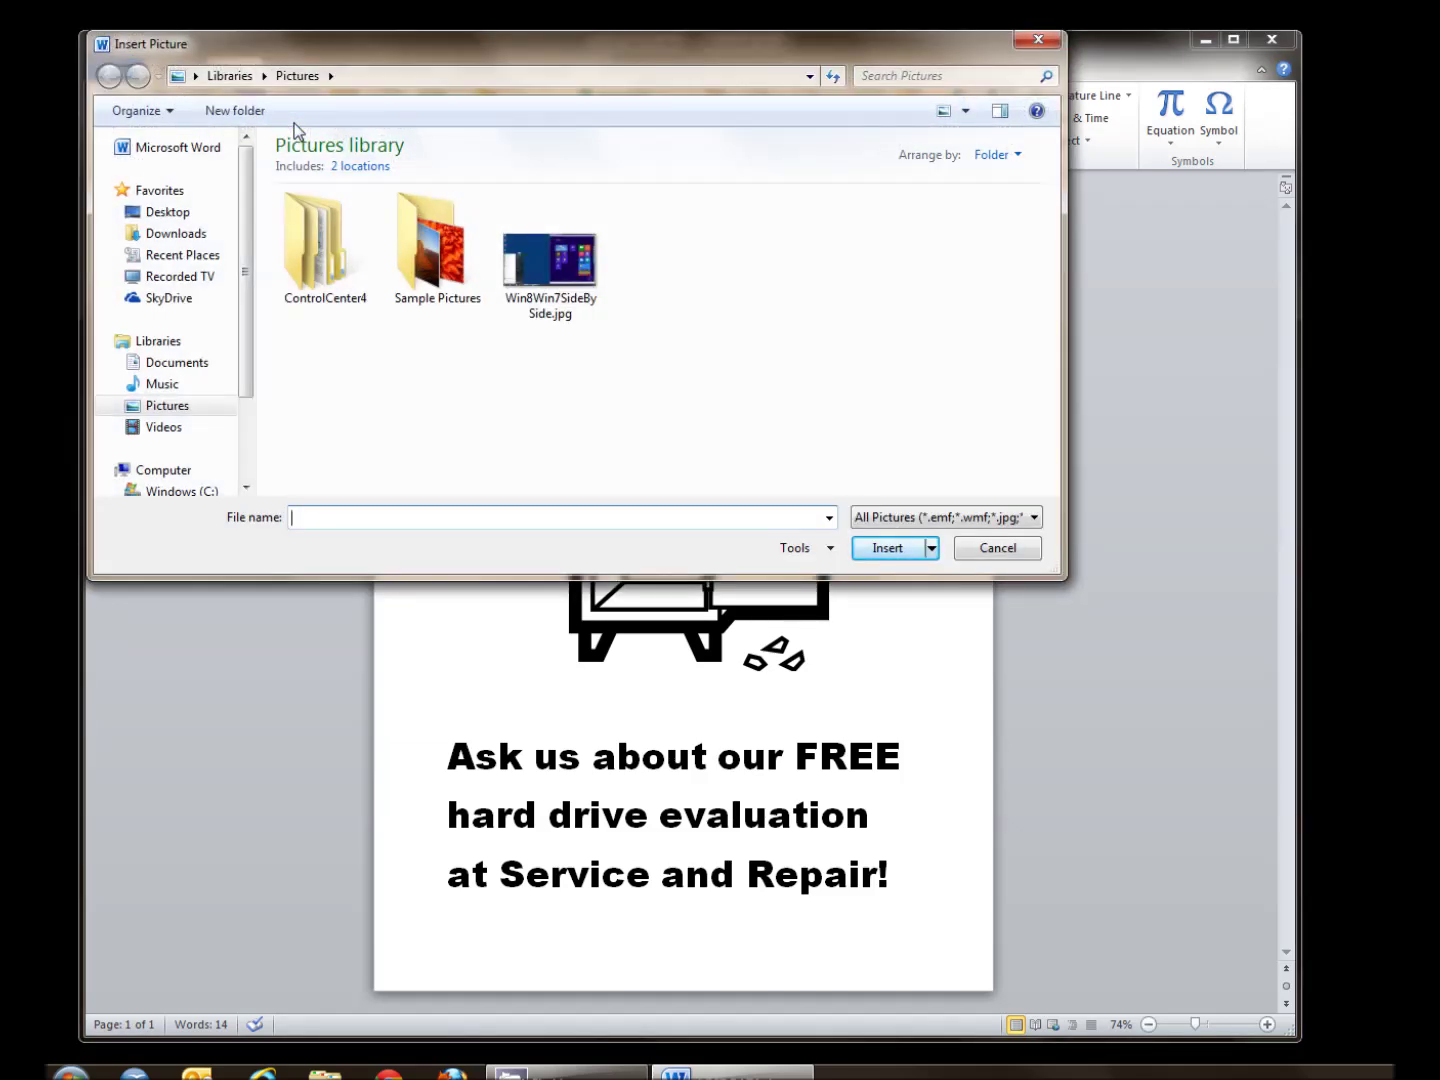
{"action": "left_click", "coordinate": [176, 362]}
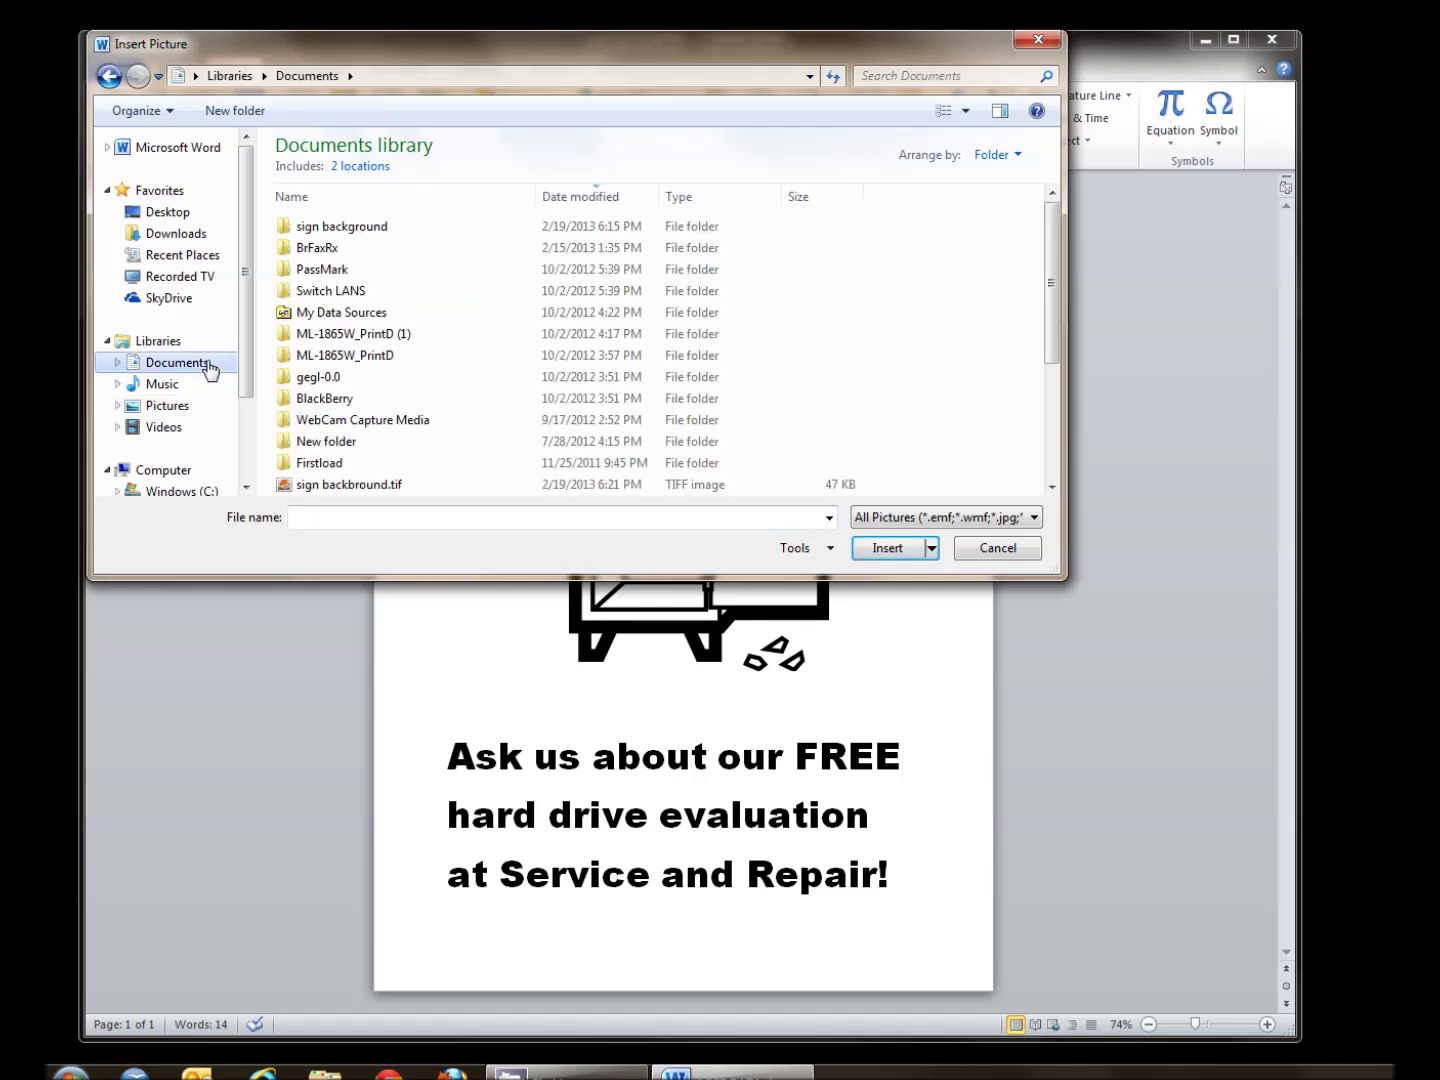
{"action": "left_click", "coordinate": [362, 485]}
{"action": "left_click", "coordinate": [859, 548]}
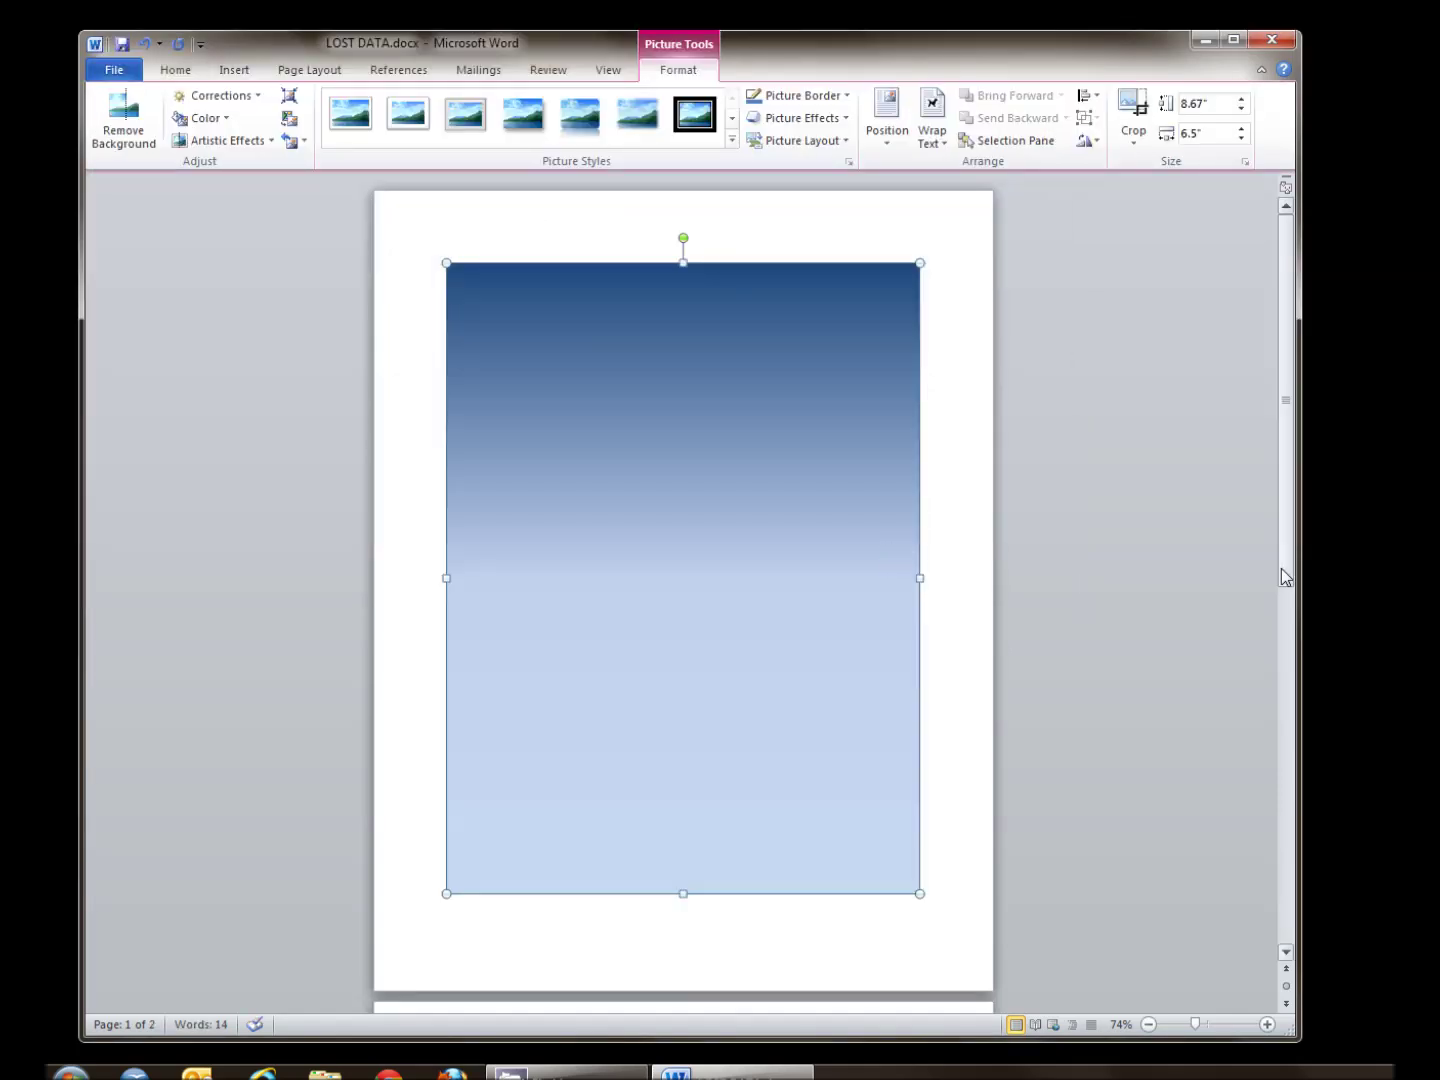
Set the gradient picture's text wrapping to Behind Text
{"action": "mouse_move", "coordinate": [1292, 566]}
{"action": "left_mouse_down"}
{"action": "mouse_move", "coordinate": [1301, 810]}
{"action": "mouse_move", "coordinate": [1291, 556]}
{"action": "left_mouse_up"}
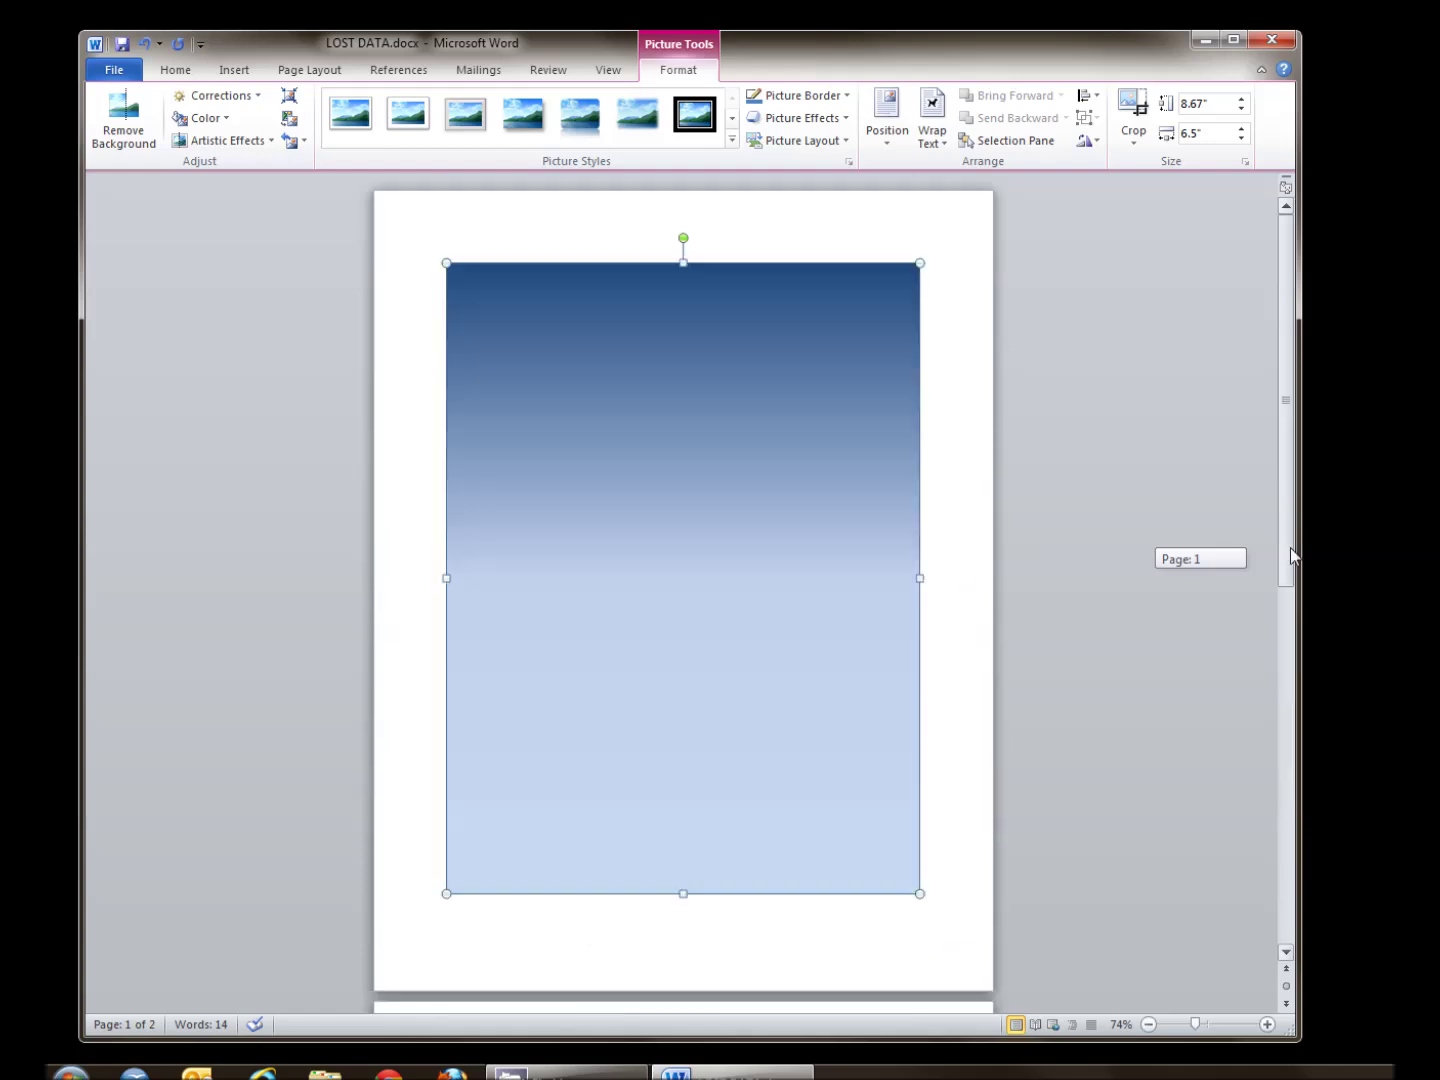
{"action": "right_click", "coordinate": [591, 458]}
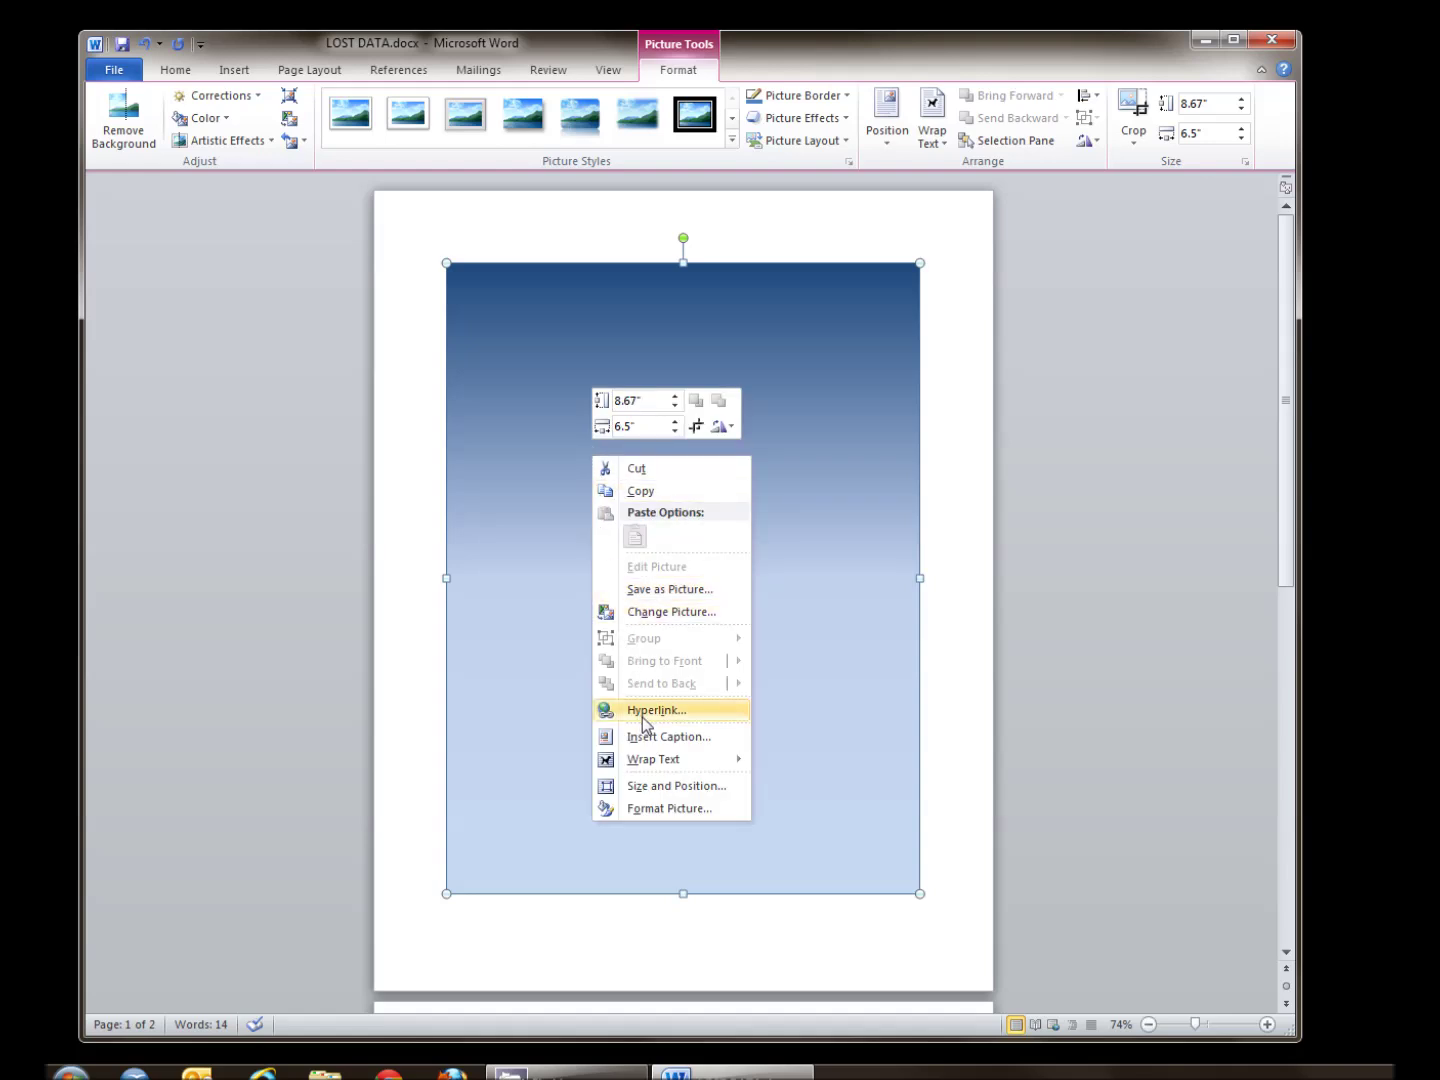
{"action": "mouse_move", "coordinate": [652, 762]}
{"action": "left_click", "coordinate": [798, 790]}
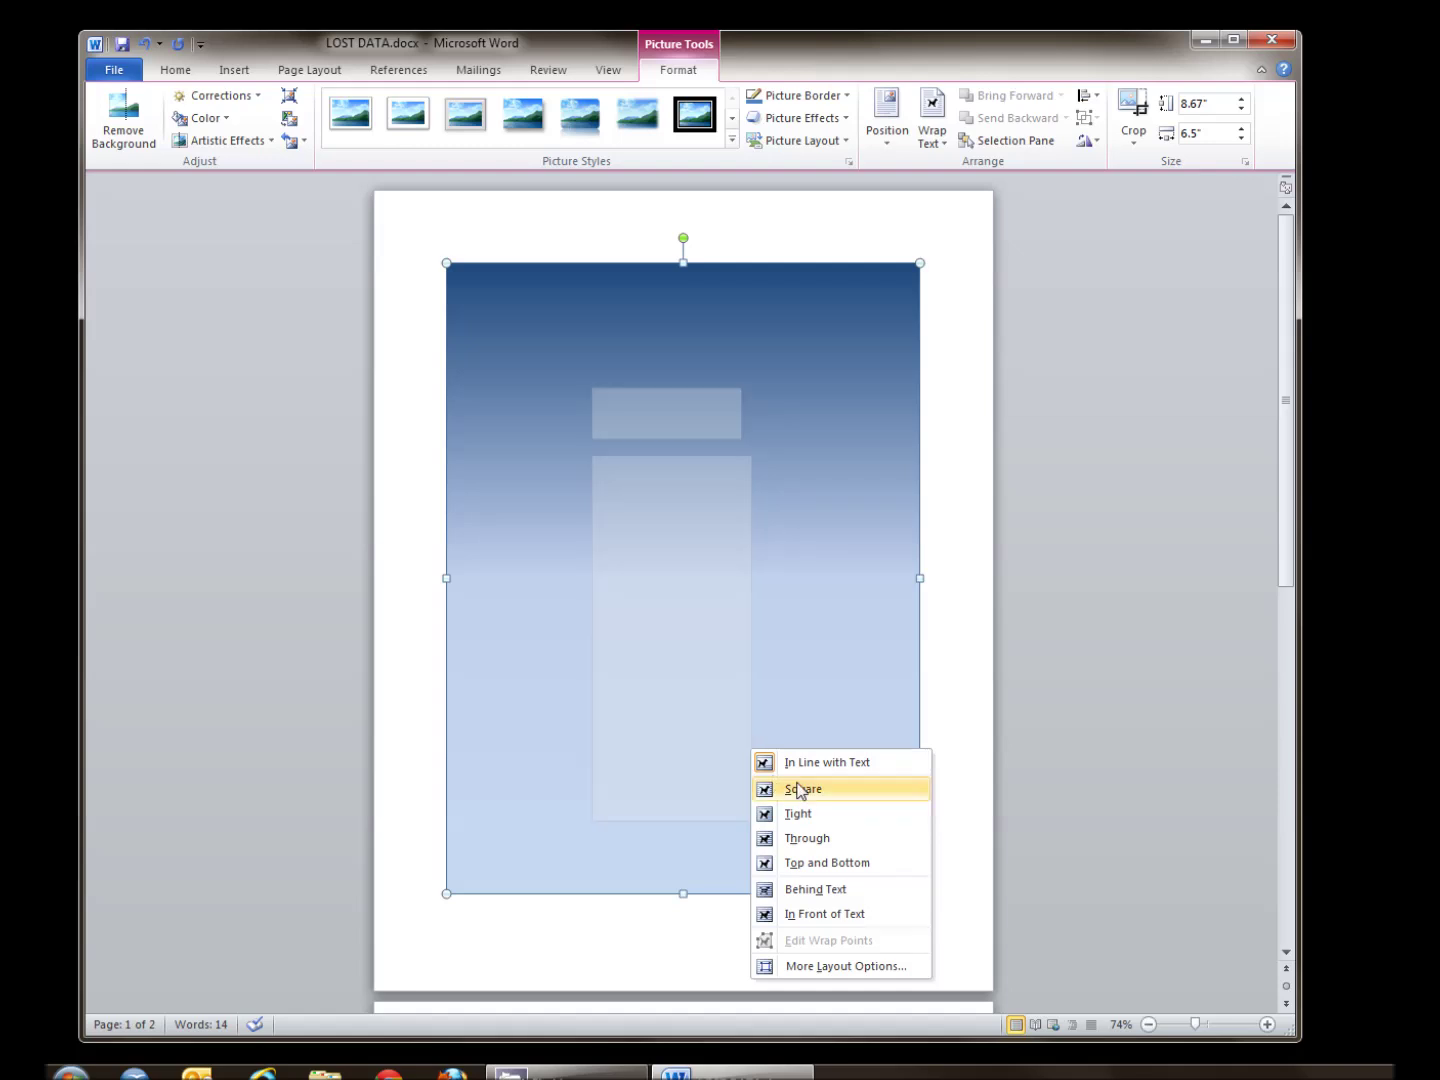
{"action": "left_click", "coordinate": [789, 893]}
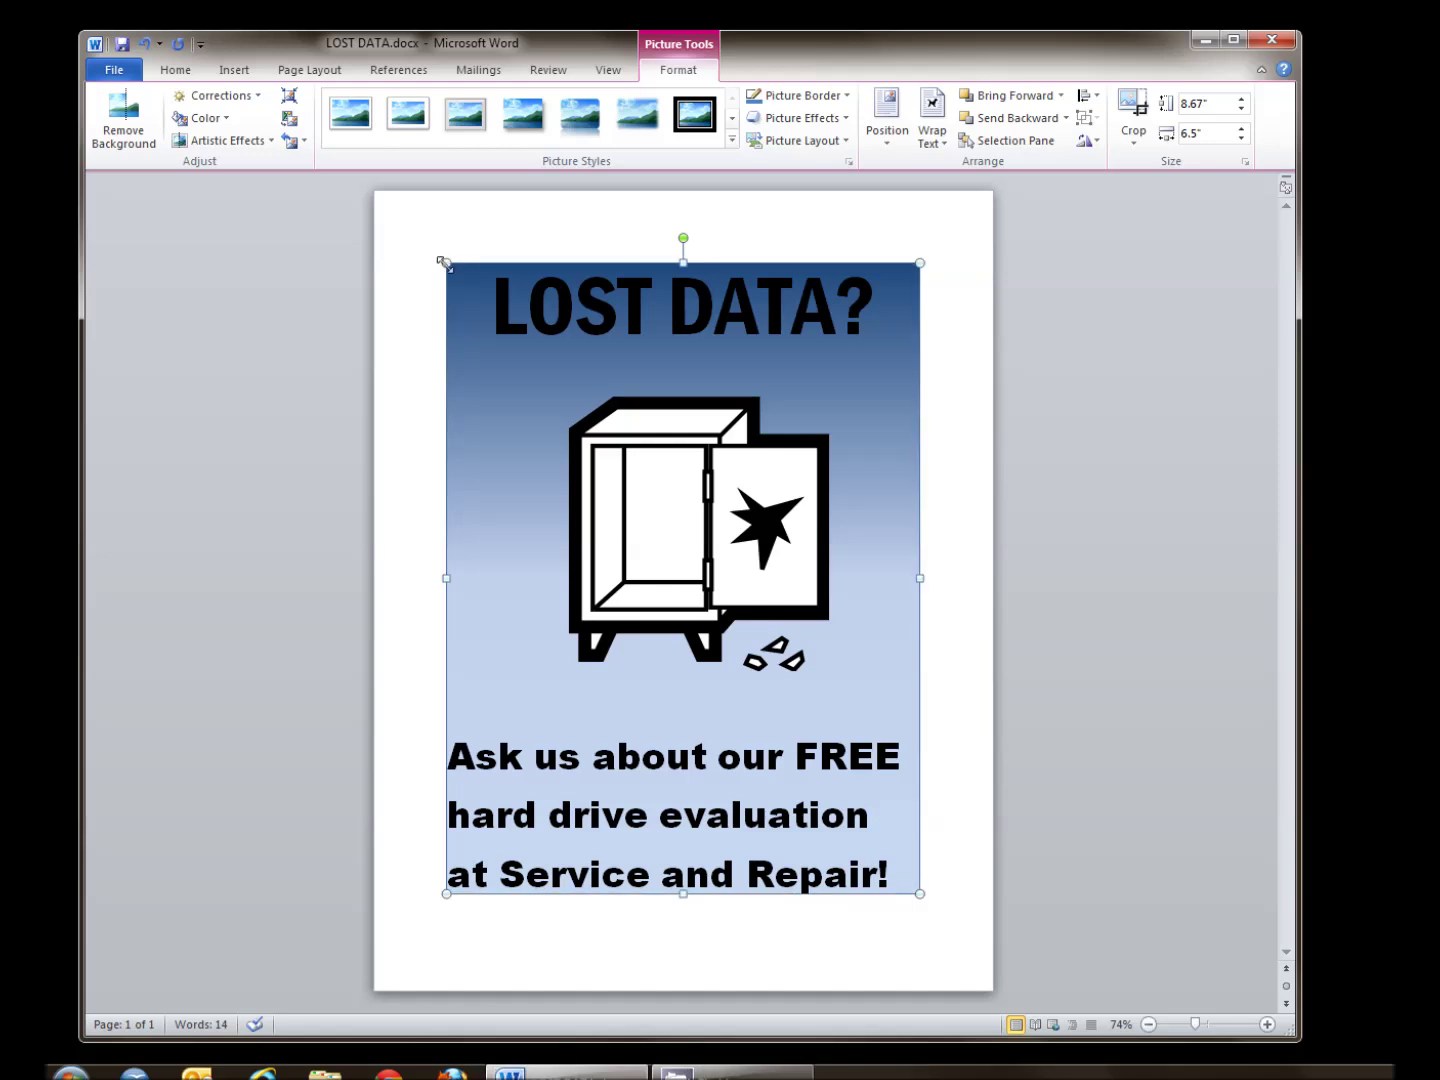
Stretch the picture's corners and left edge out to the page edges
{"action": "left_click_drag", "start_coordinate": [443, 261], "coordinate": [383, 245]}
{"action": "left_click_drag", "start_coordinate": [919, 894], "coordinate": [992, 990]}
{"action": "left_click_drag", "start_coordinate": [392, 591], "coordinate": [374, 589]}
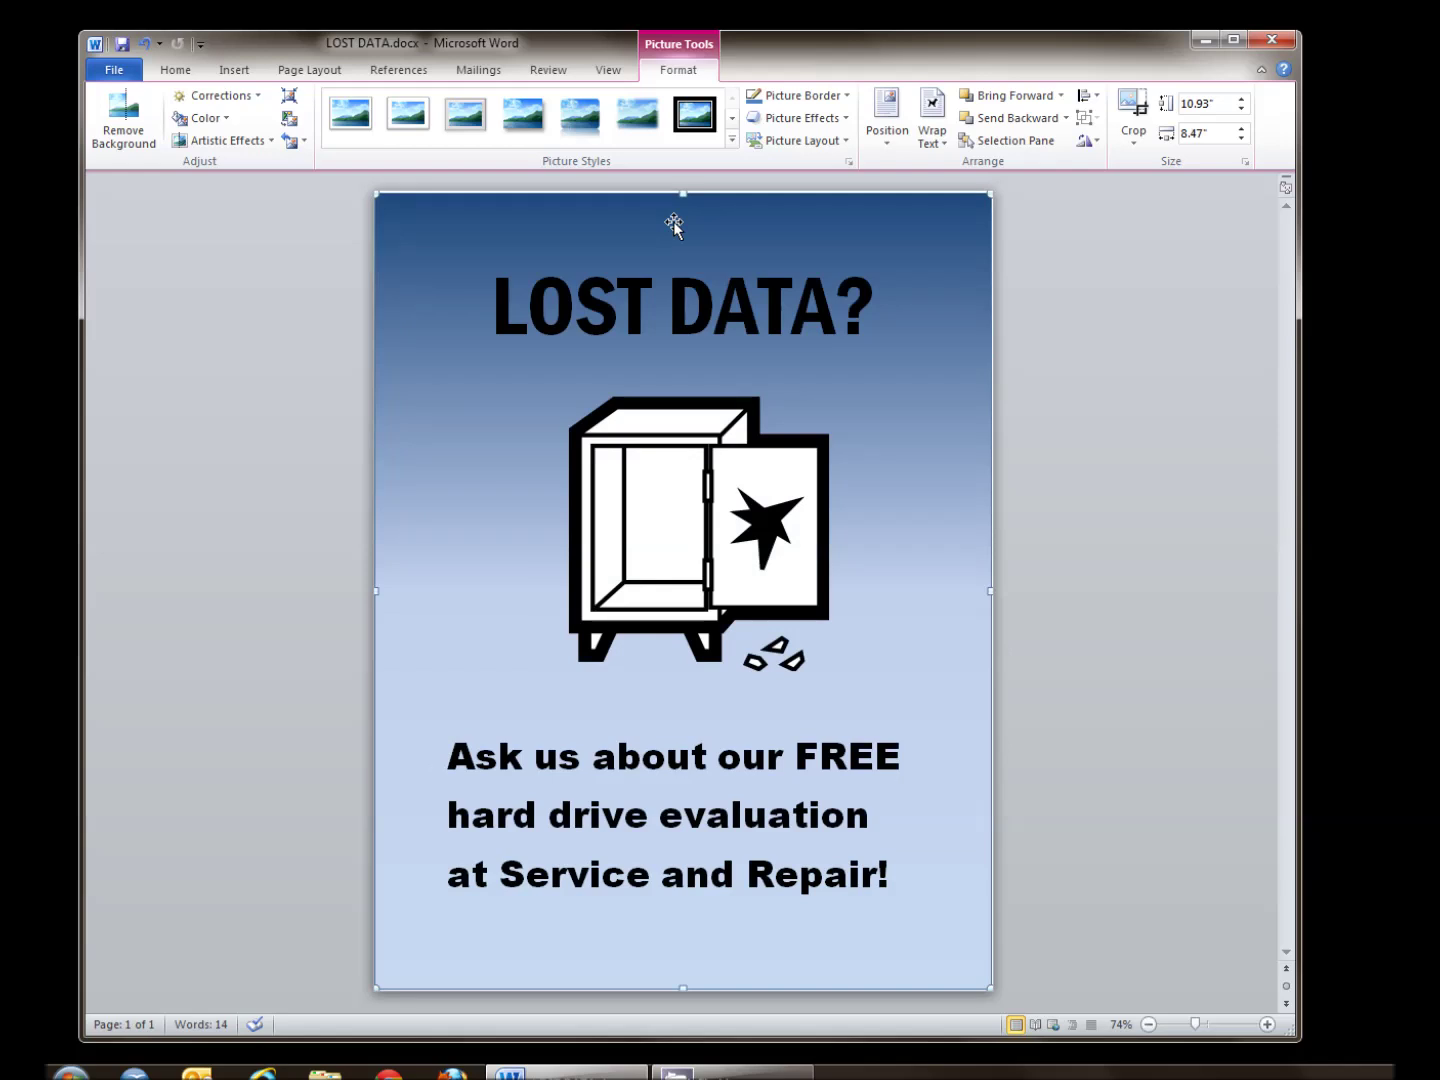